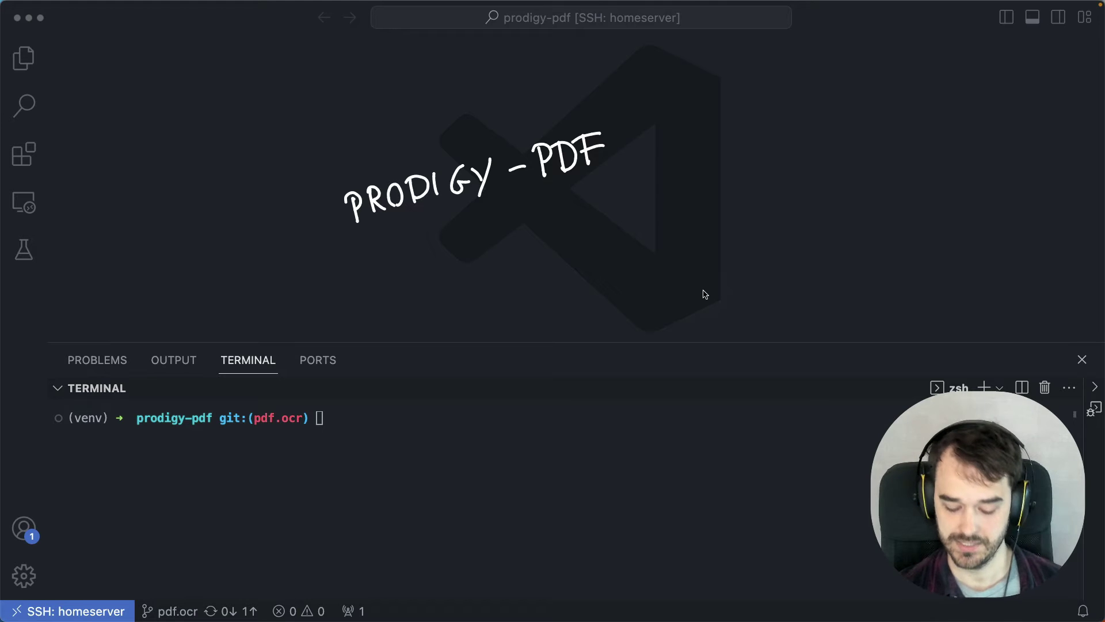
# - Show the project's file explorer to view the starcraft.pdf file in the tests/pdfs folder
pyautogui.moveTo(541, 200); pyautogui.dragTo(611, 174)
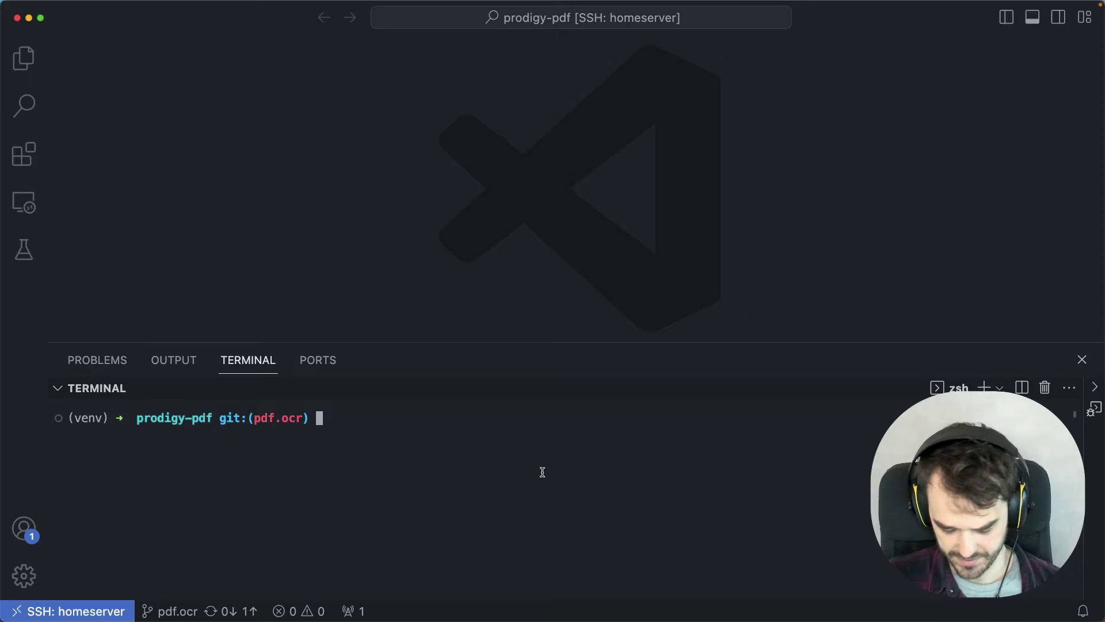
pyautogui.press('super+shift+e')
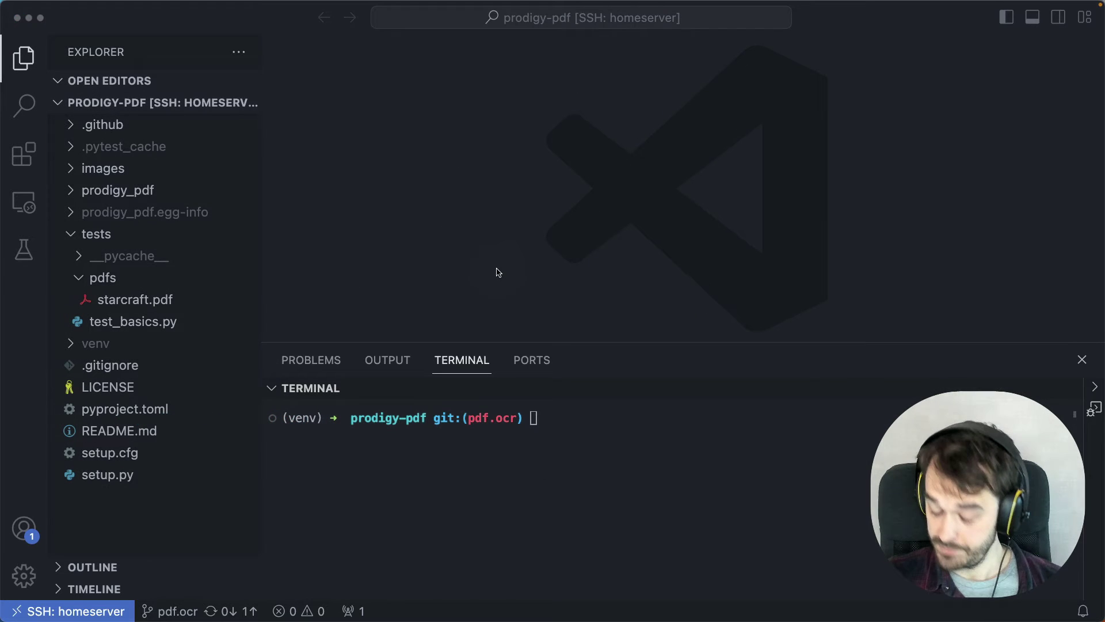
pyautogui.moveTo(72, 281)
pyautogui.mouseDown()
pyautogui.moveTo(71, 315)
pyautogui.moveTo(187, 324)
pyautogui.moveTo(190, 281)
pyautogui.moveTo(65, 284)
pyautogui.mouseUp()
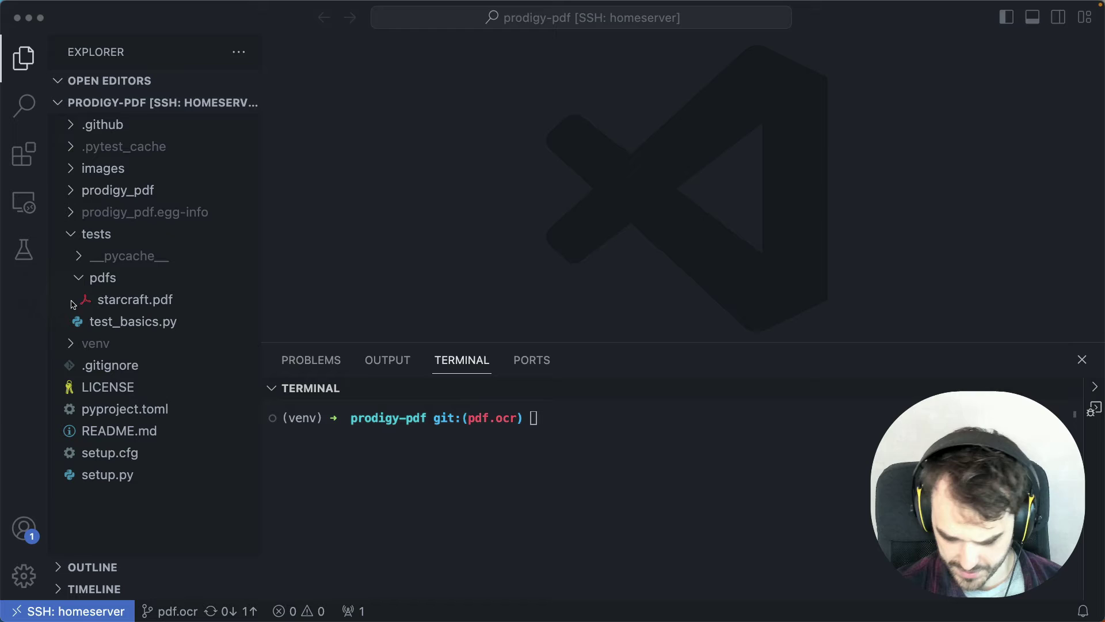
pyautogui.moveTo(74, 281)
pyautogui.mouseDown()
pyautogui.moveTo(71, 297)
pyautogui.moveTo(189, 295)
pyautogui.moveTo(61, 276)
pyautogui.mouseUp()
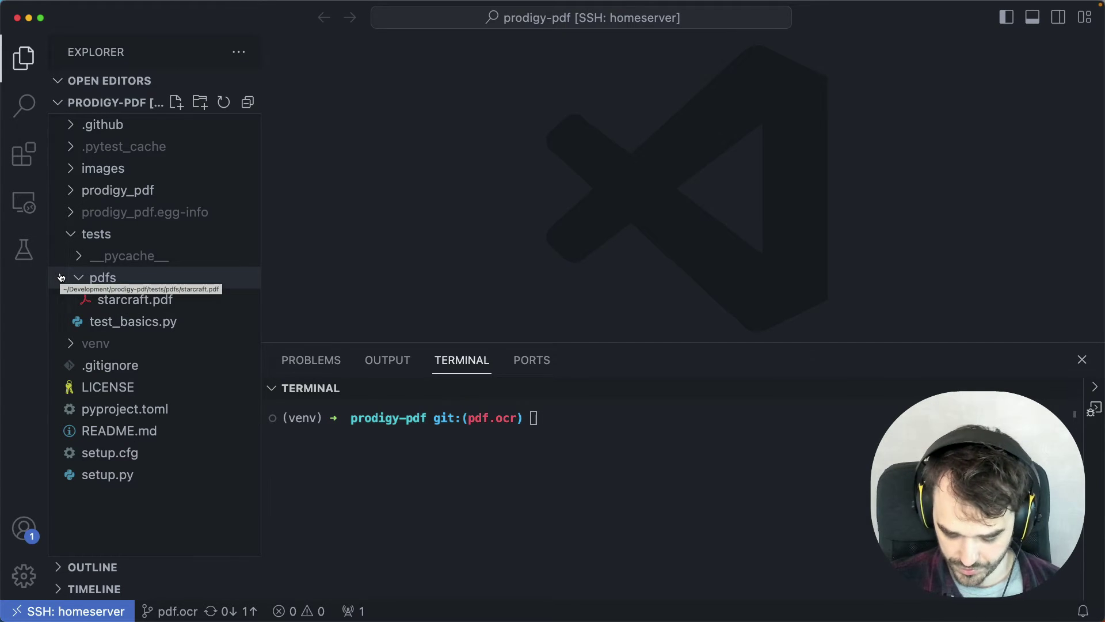
# - Enter the command python -m prodigy pdf.image.manual pdf-articles tests/pdfs --label title,paragraph,figure at the terminal prompt
pyautogui.click(721, 472)
pyautogui.write('pytho')
pyautogui.press('Right')
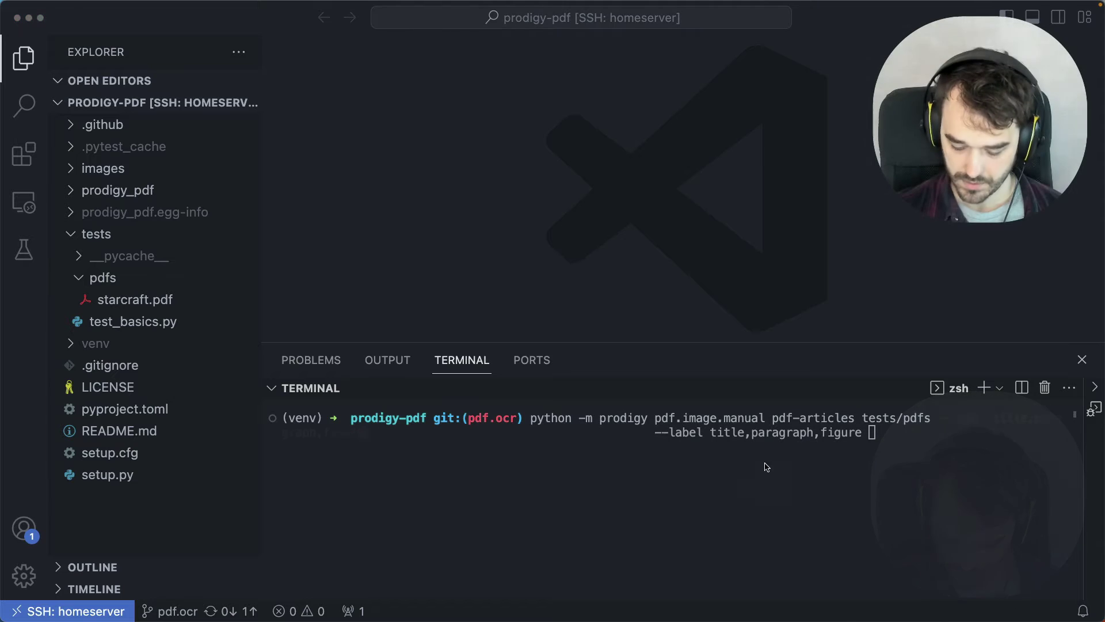
pyautogui.moveTo(646, 412)
pyautogui.mouseDown()
pyautogui.moveTo(673, 439)
pyautogui.moveTo(788, 440)
pyautogui.moveTo(630, 406)
pyautogui.mouseUp()
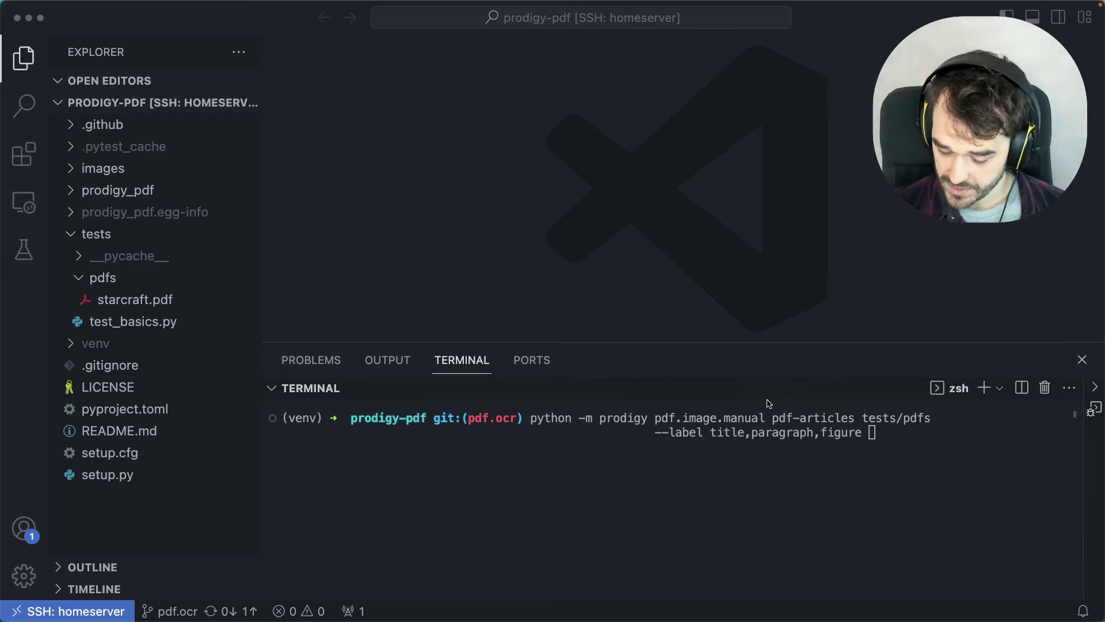
pyautogui.moveTo(769, 403)
pyautogui.mouseDown()
pyautogui.moveTo(761, 440)
pyautogui.moveTo(862, 436)
pyautogui.moveTo(868, 406)
pyautogui.moveTo(758, 399)
pyautogui.mouseUp()
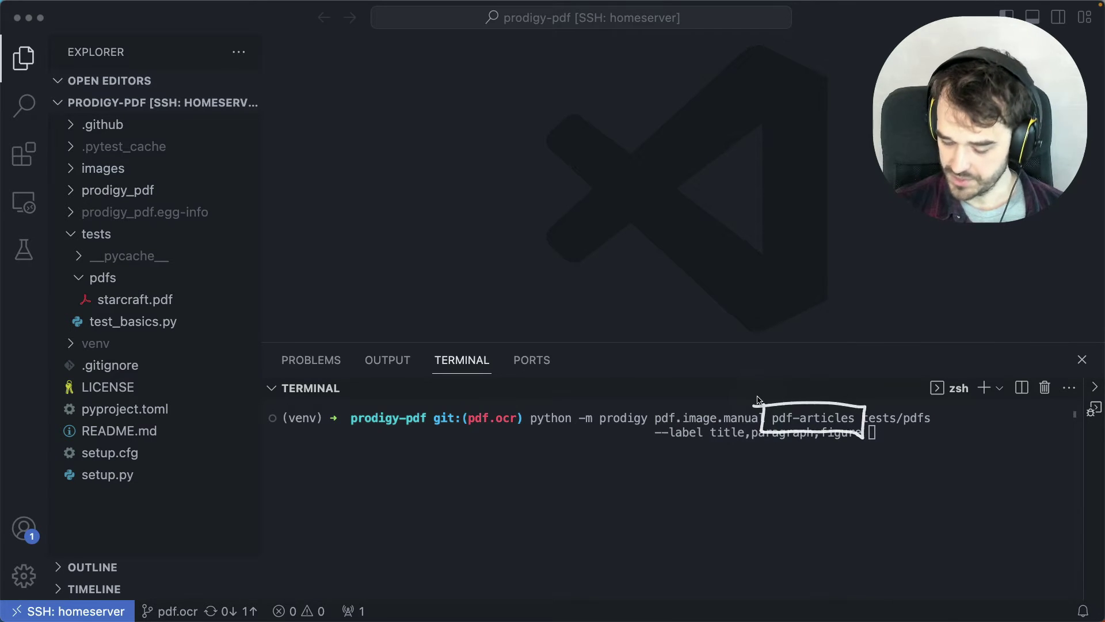
pyautogui.moveTo(886, 402)
pyautogui.mouseDown()
pyautogui.moveTo(951, 433)
pyautogui.moveTo(891, 406)
pyautogui.mouseUp()
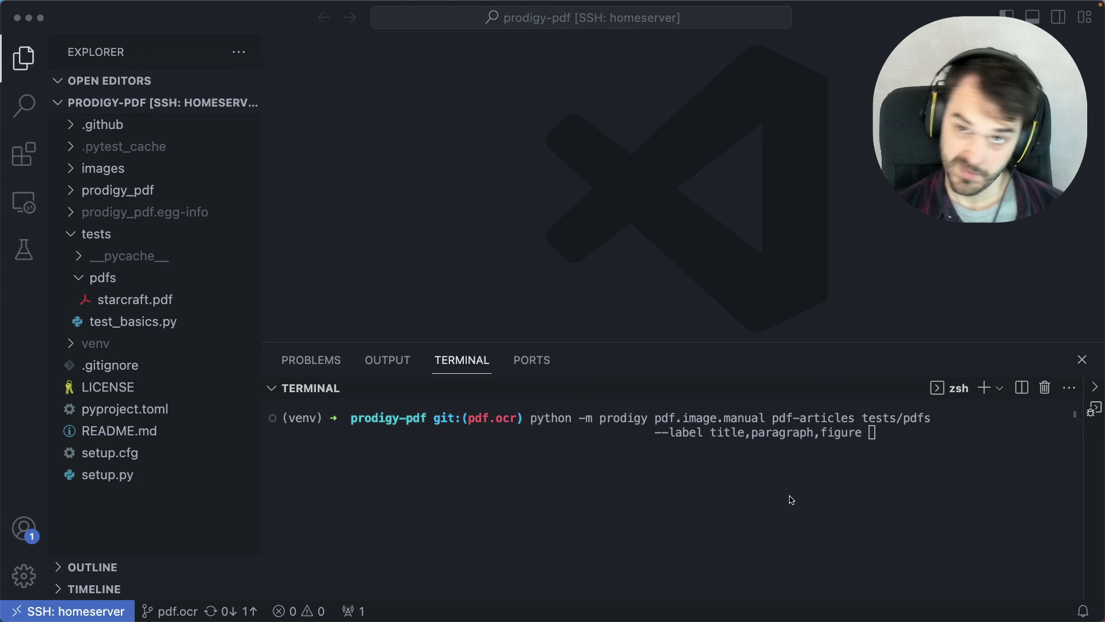
pyautogui.moveTo(725, 474); pyautogui.dragTo(727, 448)
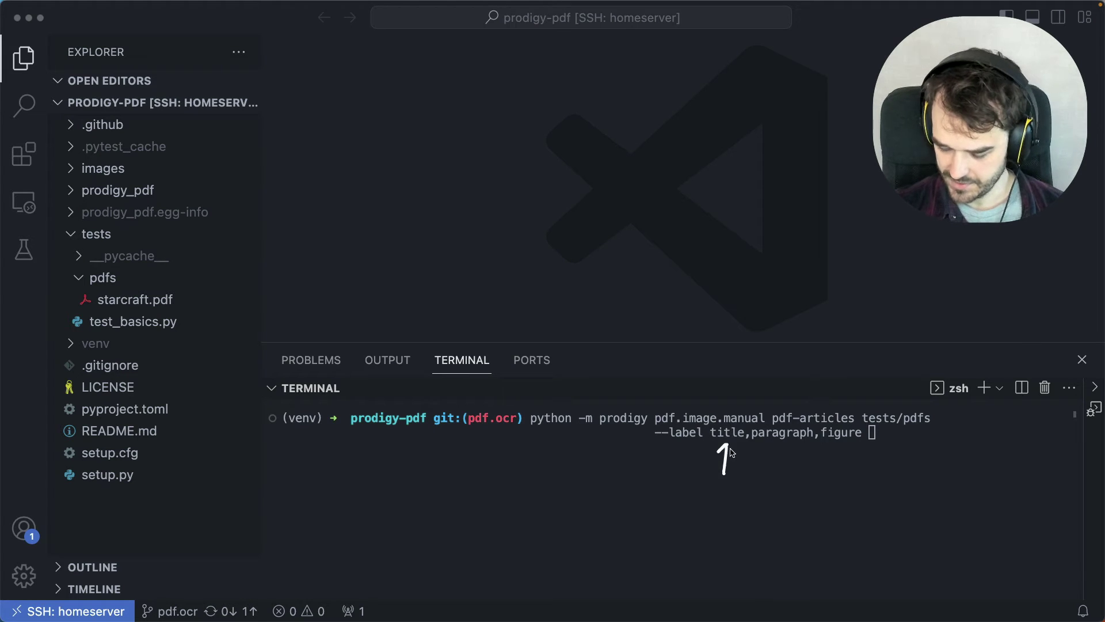
pyautogui.moveTo(780, 488); pyautogui.dragTo(794, 455)
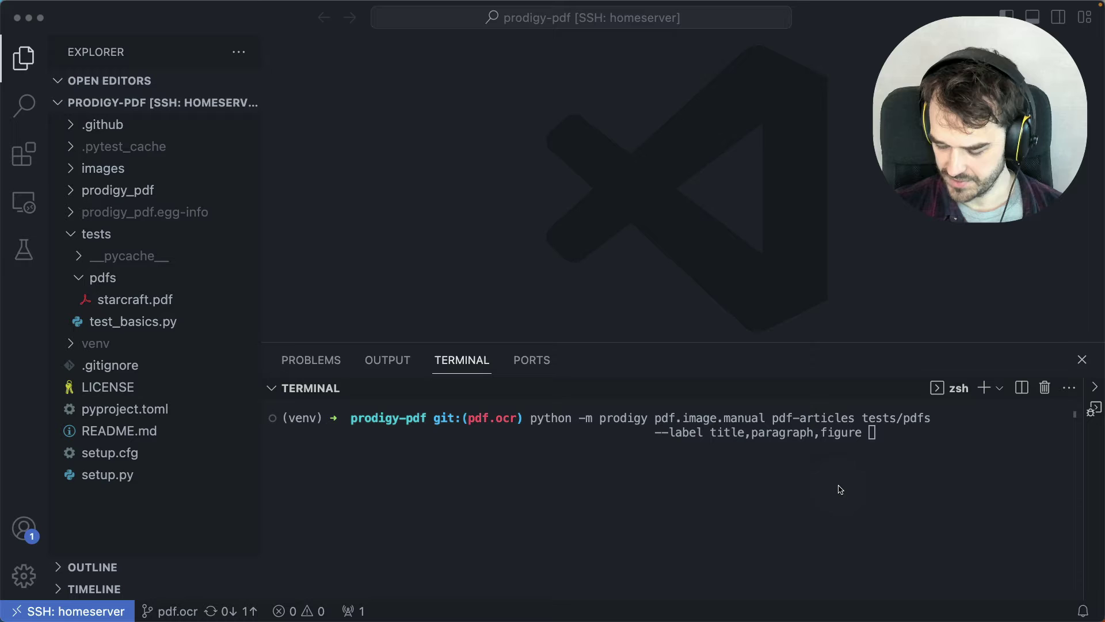
pyautogui.moveTo(841, 487); pyautogui.dragTo(842, 447)
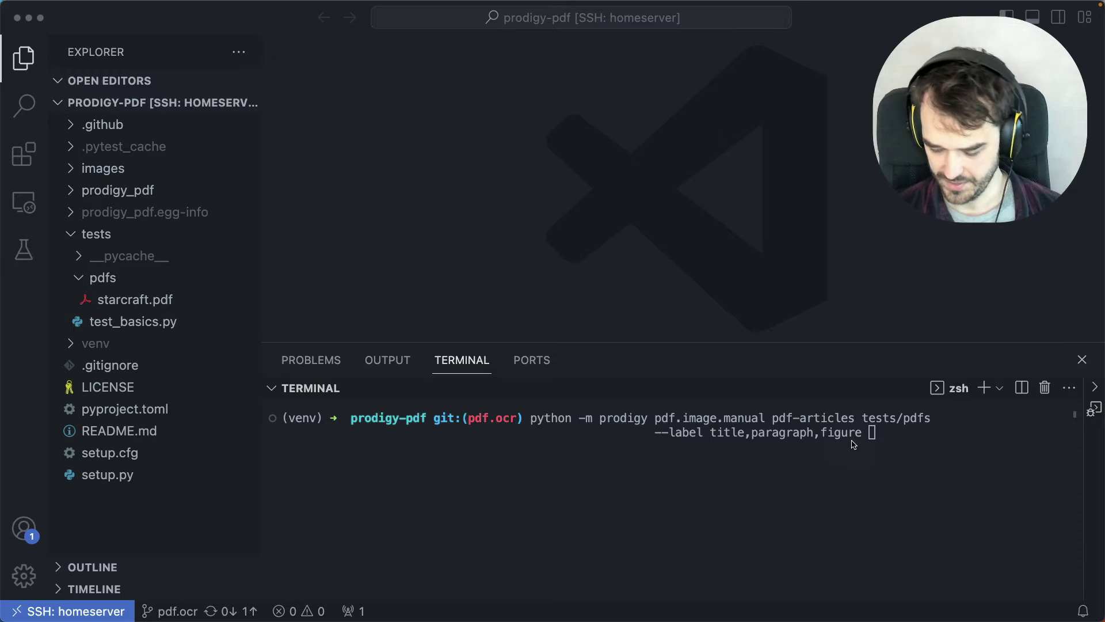
# - Run the entered pdf.image.manual command and switch to the Prodigy annotation page in the browser
pyautogui.click(852, 442)
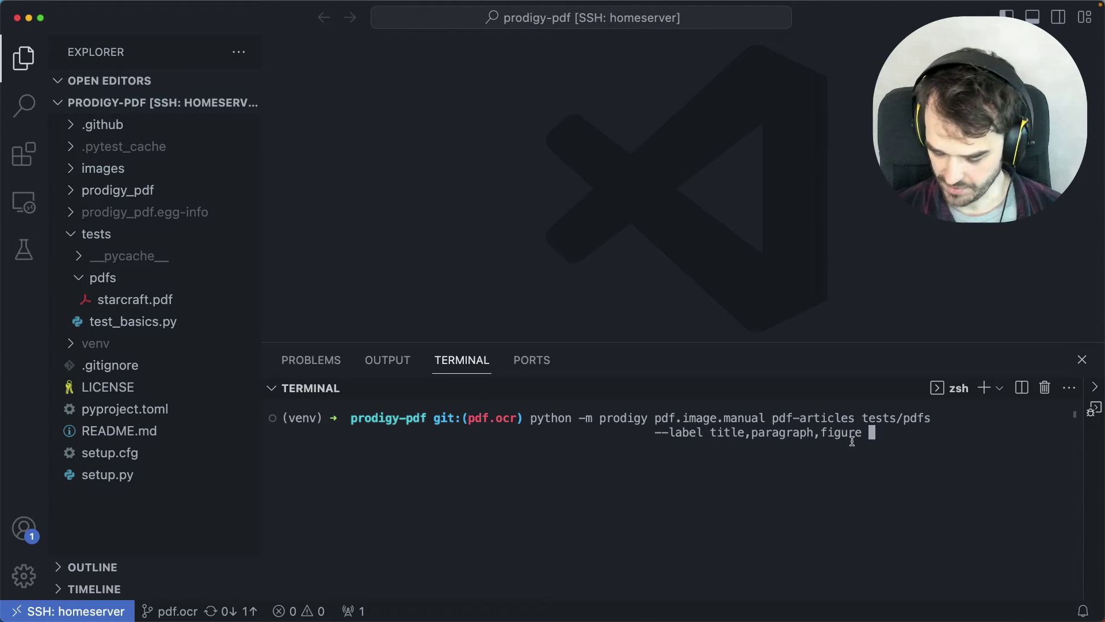
pyautogui.press('Return')
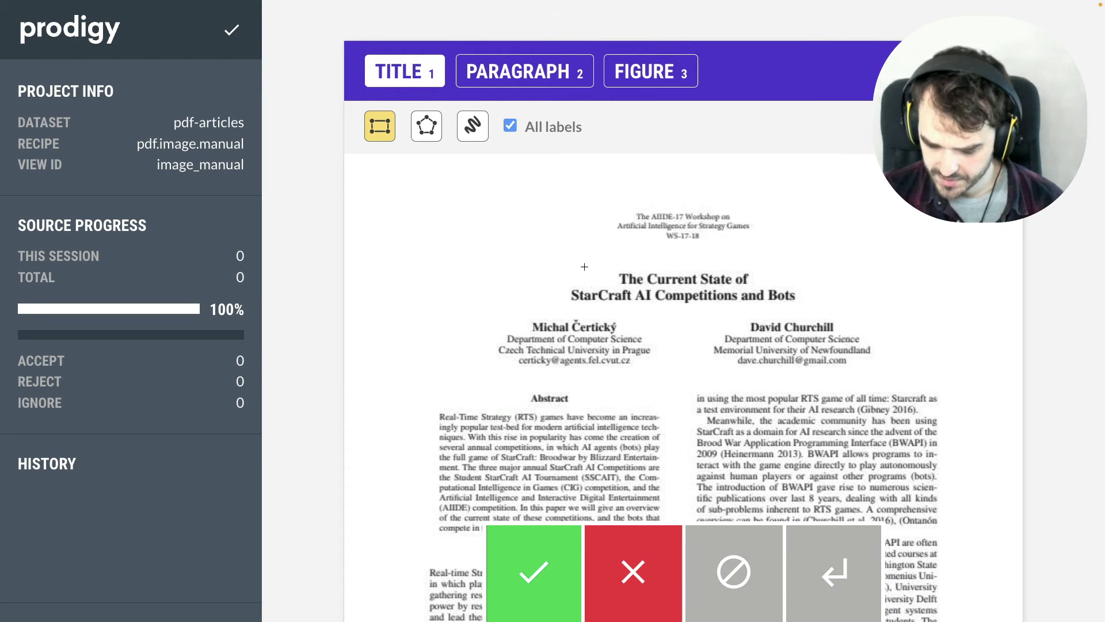
# - Draw a title box around the heading "The Current State of StarCraft AI Competitions and Bots" and fit it closely to the text
pyautogui.scroll(-10, 484, 338)
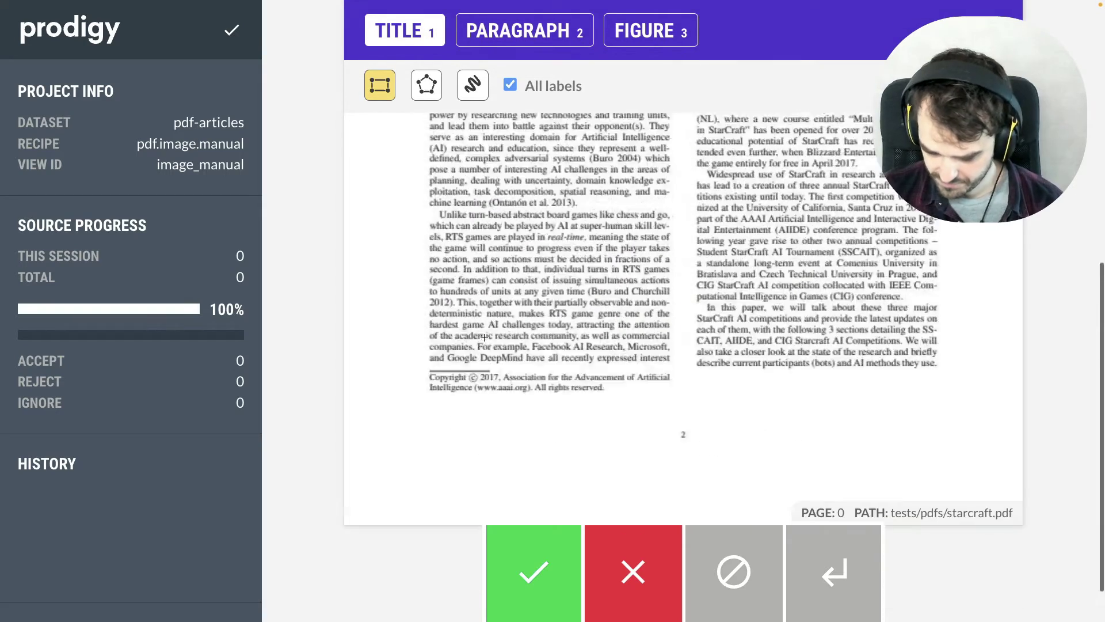
pyautogui.scroll(9, 484, 338)
pyautogui.scroll(-1, 485, 337)
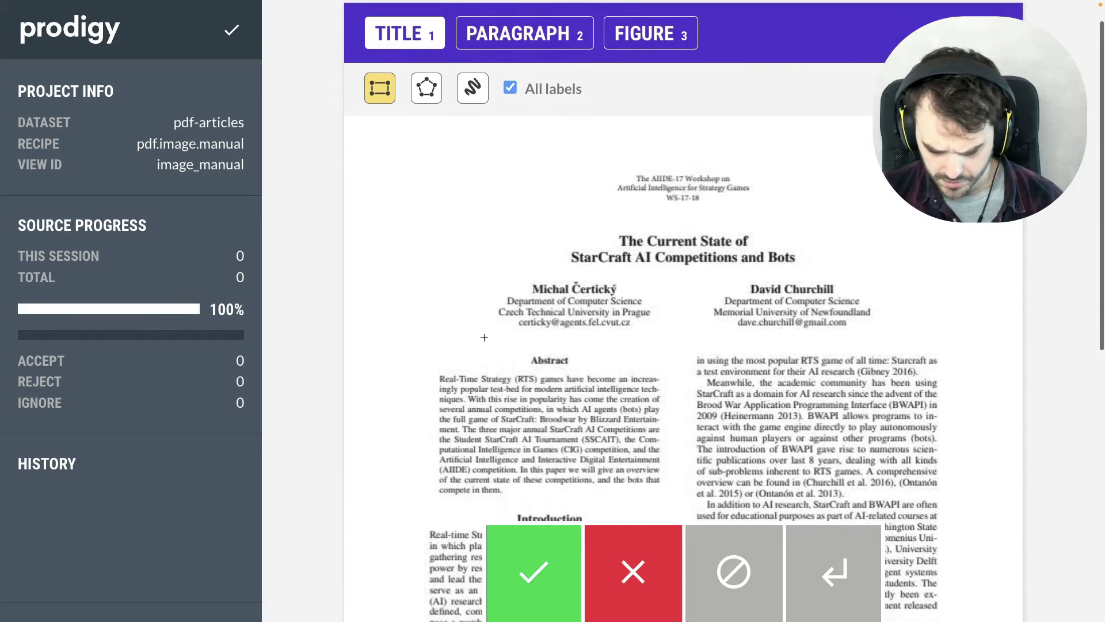
pyautogui.scroll(1, 484, 338)
pyautogui.moveTo(562, 232); pyautogui.dragTo(831, 273)
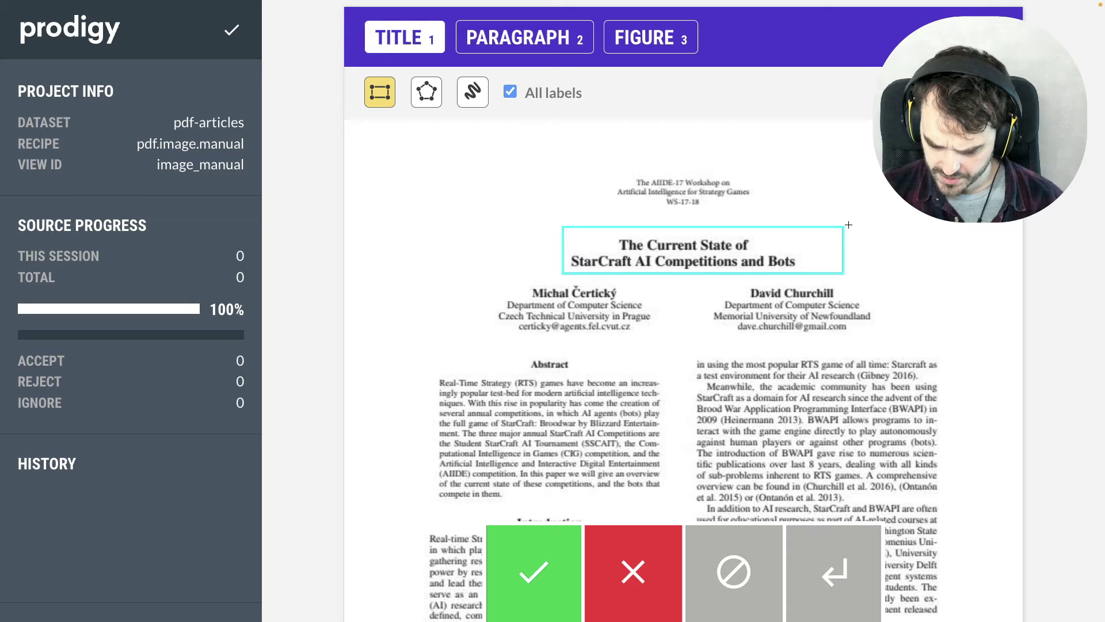
pyautogui.moveTo(818, 229); pyautogui.dragTo(811, 227)
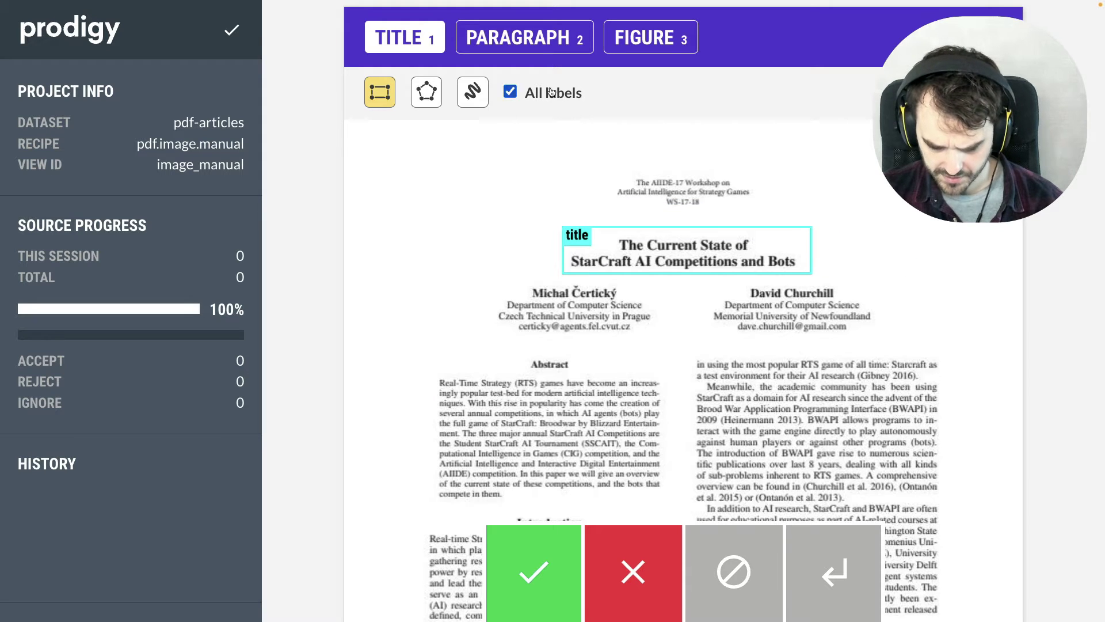
# - Draw boxes with the paragraph label around the abstract text and the first paragraph of the Introduction
pyautogui.click(536, 52)
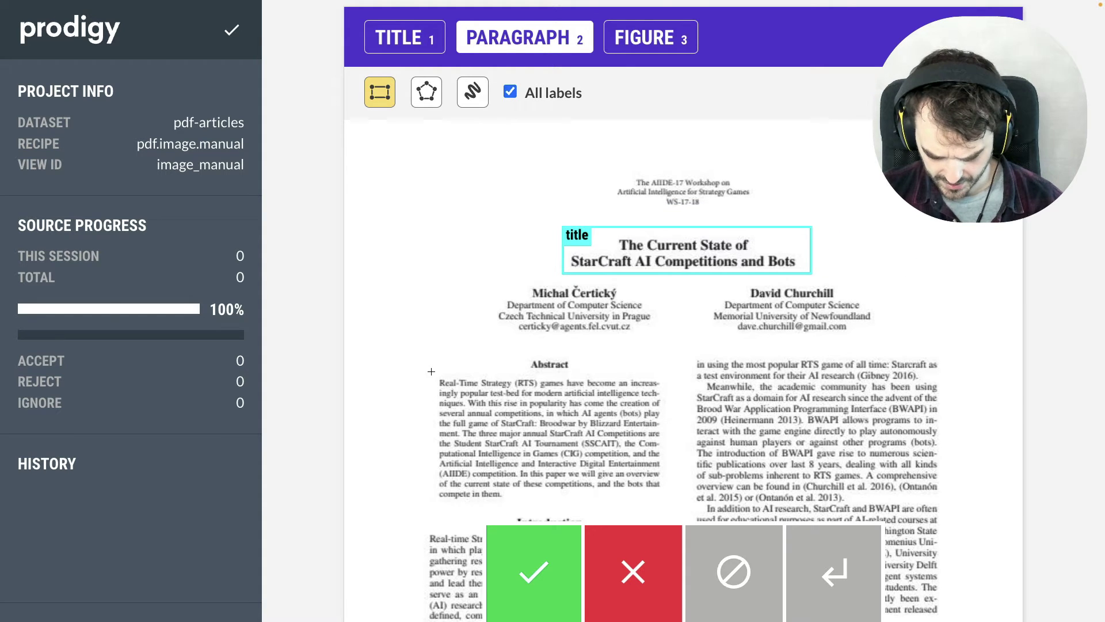
pyautogui.moveTo(432, 371); pyautogui.dragTo(669, 507)
pyautogui.scroll(-4, 420, 411)
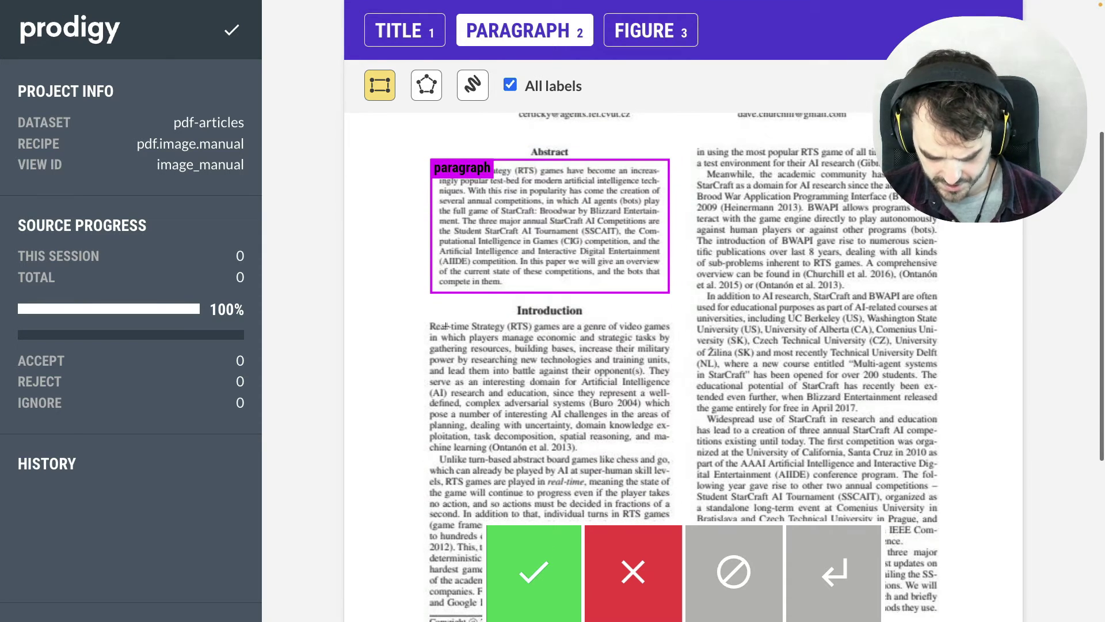
pyautogui.moveTo(426, 315); pyautogui.dragTo(674, 454)
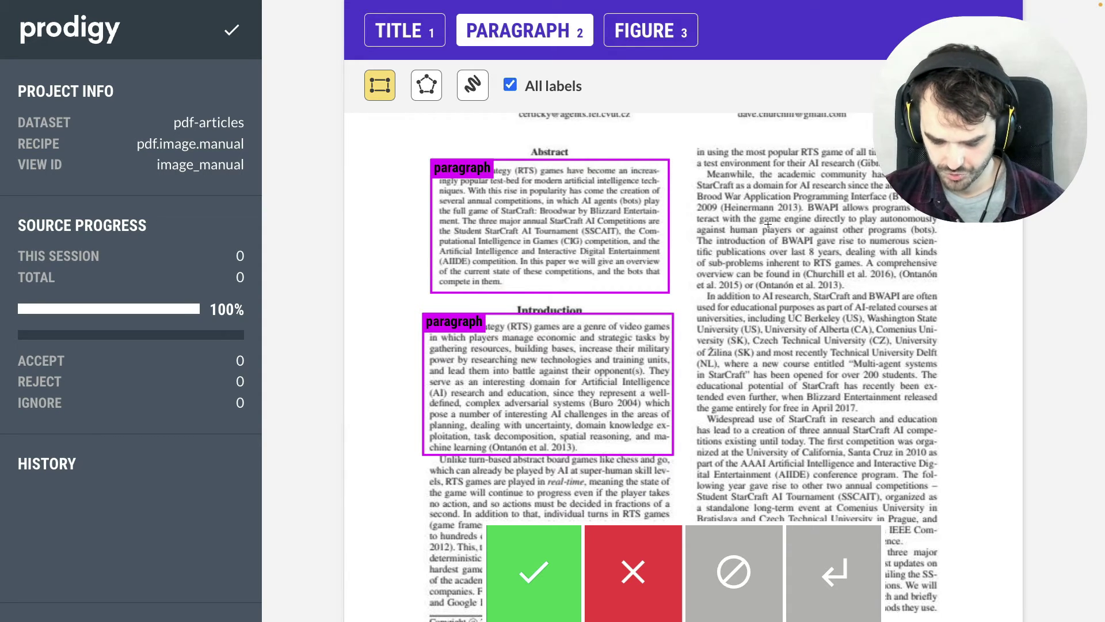
# - Examine the whole annotated page at a reduced browser zoom and enlarge it again
pyautogui.scroll(4, 759, 224)
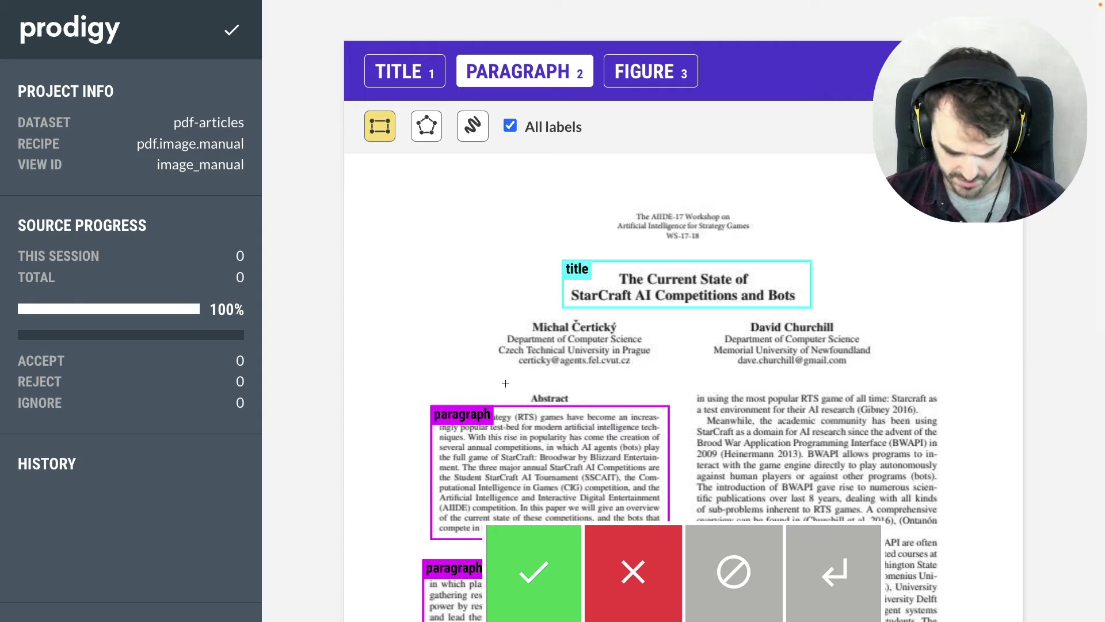
pyautogui.hotkey('ctrl', '-')
pyautogui.hotkey('ctrl', '-')
pyautogui.hotkey('ctrl', '-')
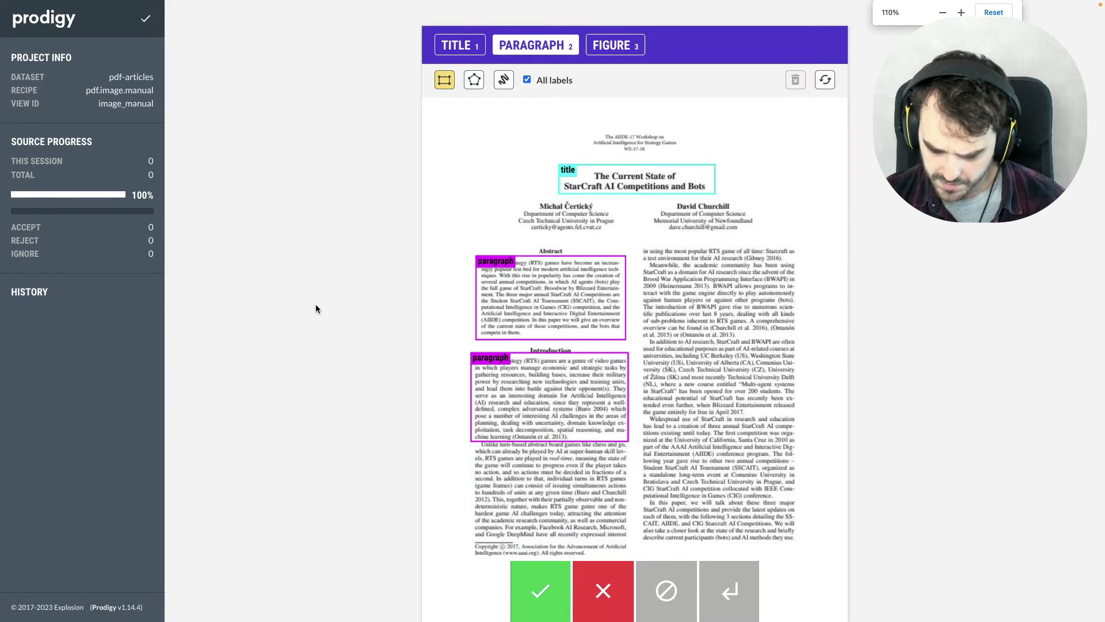
pyautogui.scroll(-2, 316, 309)
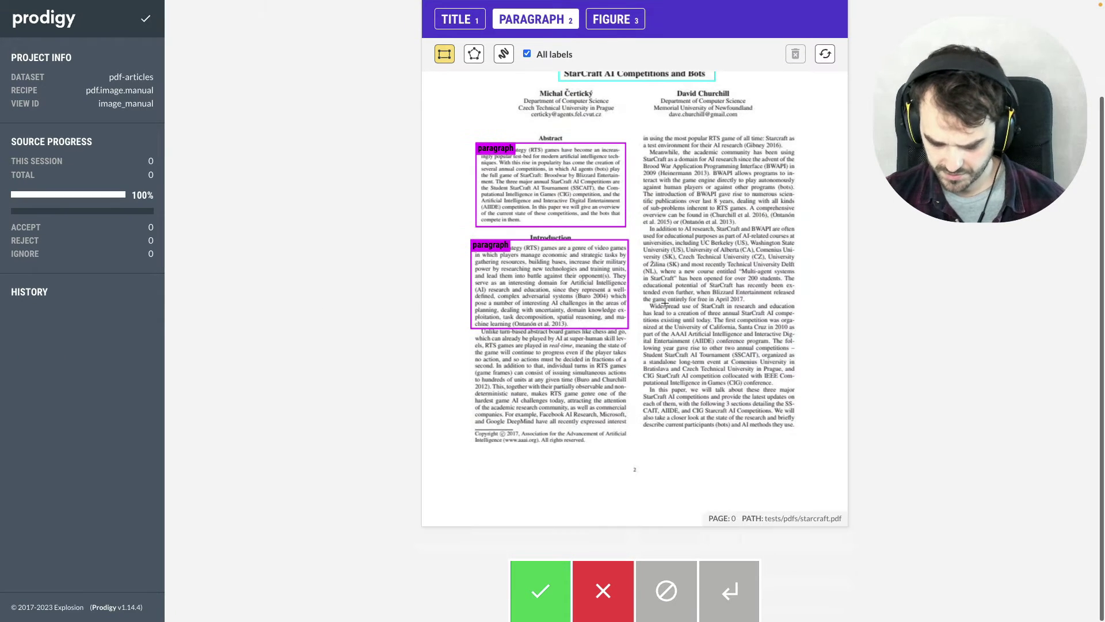
pyautogui.scroll(2, 377, 351)
pyautogui.hotkey('ctrl', '+')
pyautogui.hotkey('ctrl', '+')
pyautogui.hotkey('ctrl', '+')
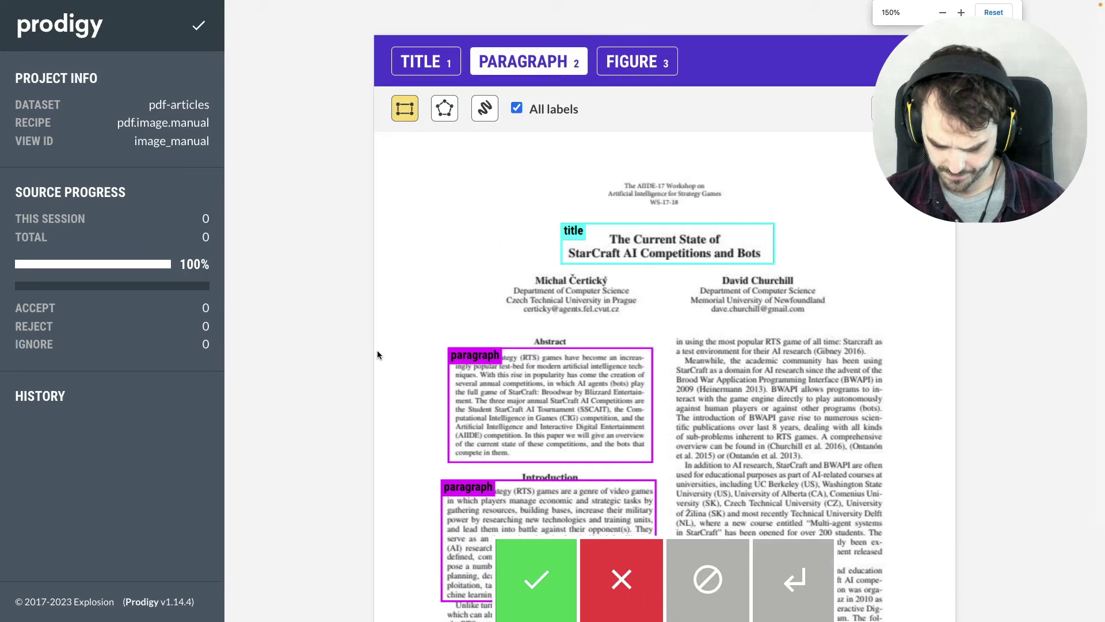
pyautogui.hotkey('ctrl', '+')
# - Tighten the upper and lower edges of the Introduction paragraph box so it excludes the heading and the following paragraph
pyautogui.scroll(-5, 378, 351)
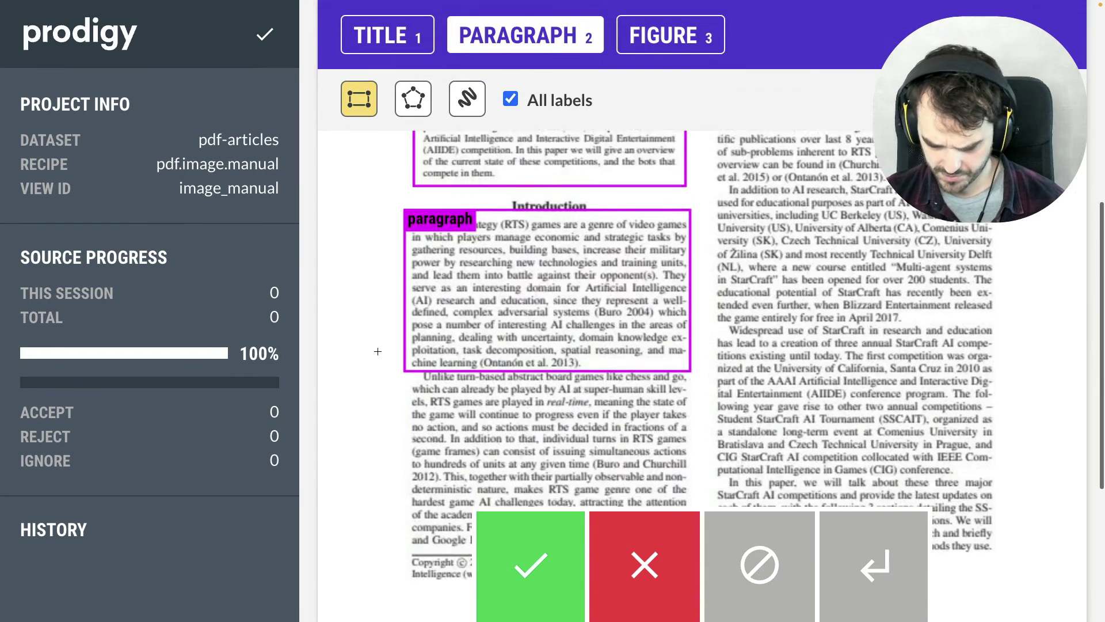
pyautogui.scroll(1, 378, 351)
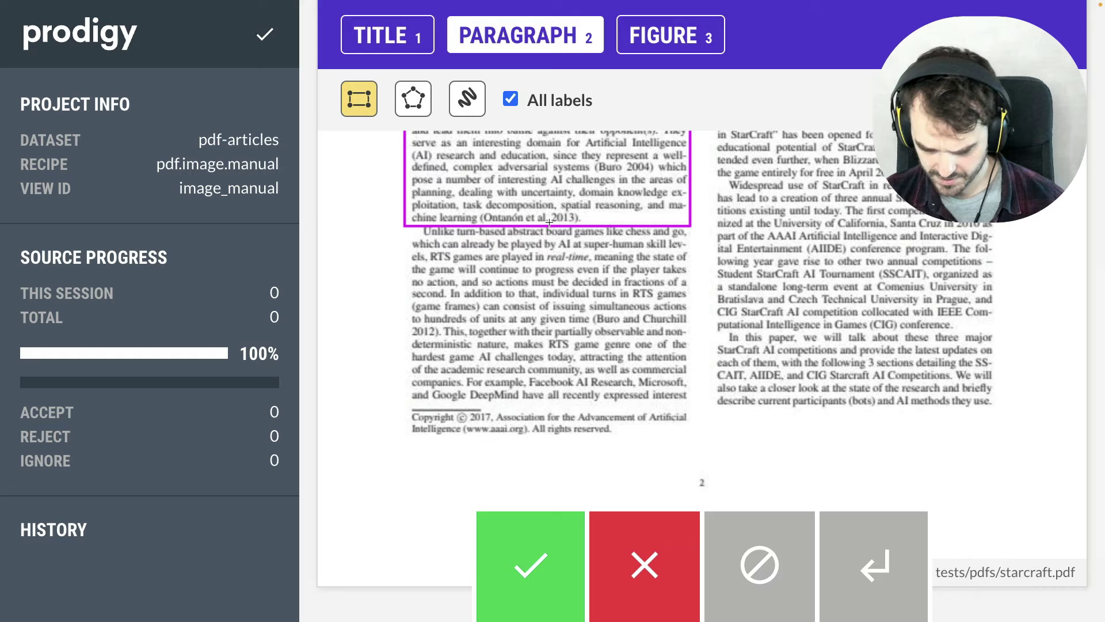
pyautogui.scroll(2, 536, 231)
pyautogui.click(464, 265)
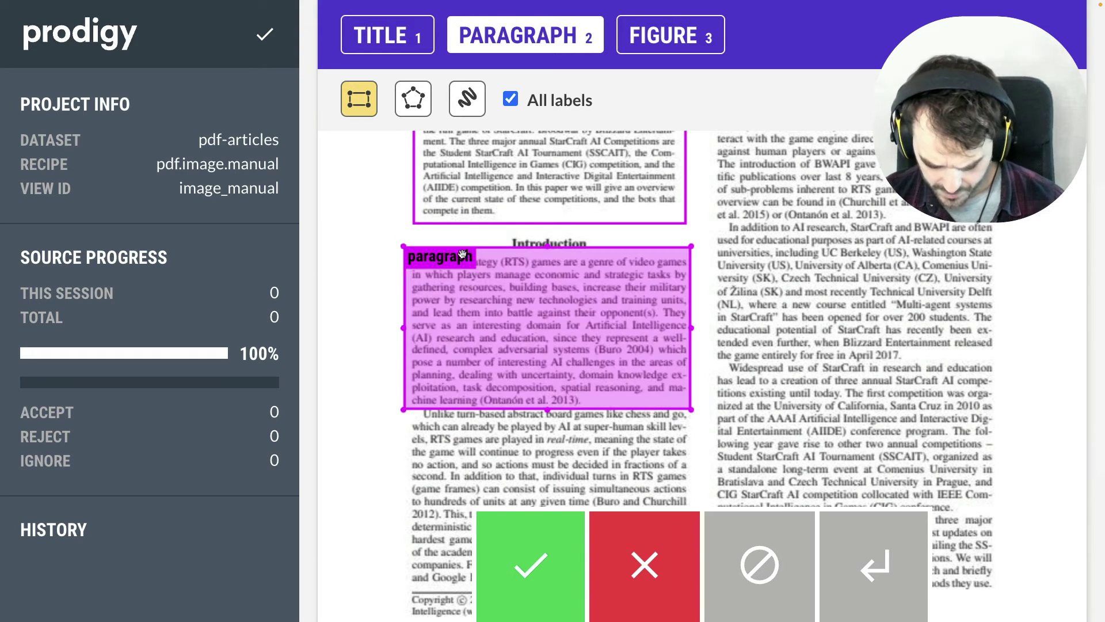
pyautogui.moveTo(547, 247); pyautogui.dragTo(547, 251)
pyautogui.moveTo(549, 410); pyautogui.dragTo(550, 409)
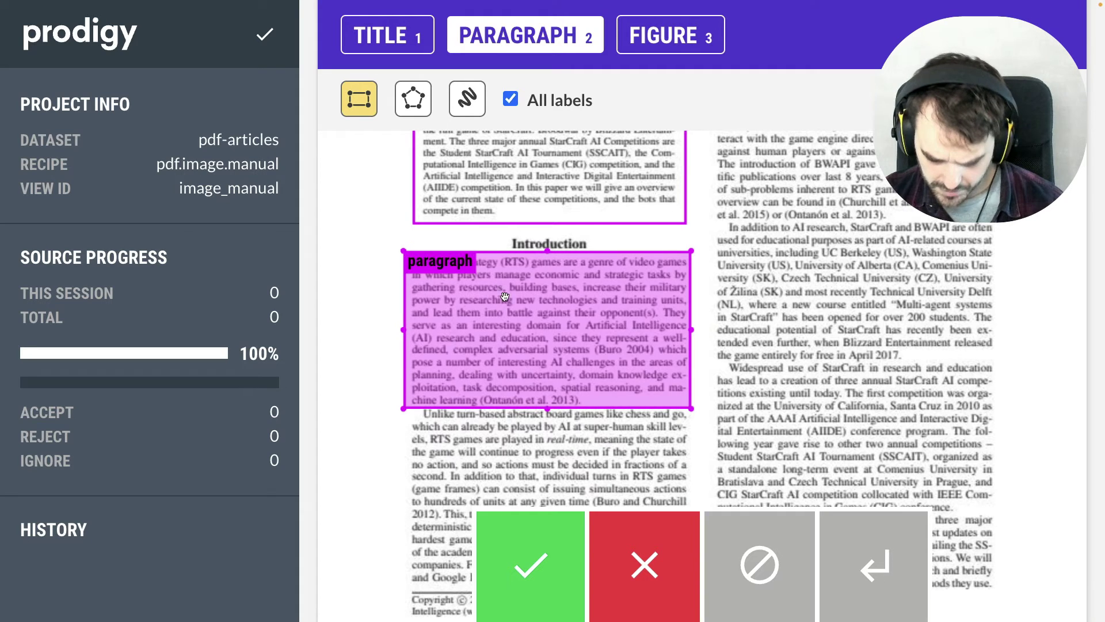
pyautogui.click(471, 244)
# - Accept the annotated first page and save the annotations to the dataset
pyautogui.scroll(8, 988, 331)
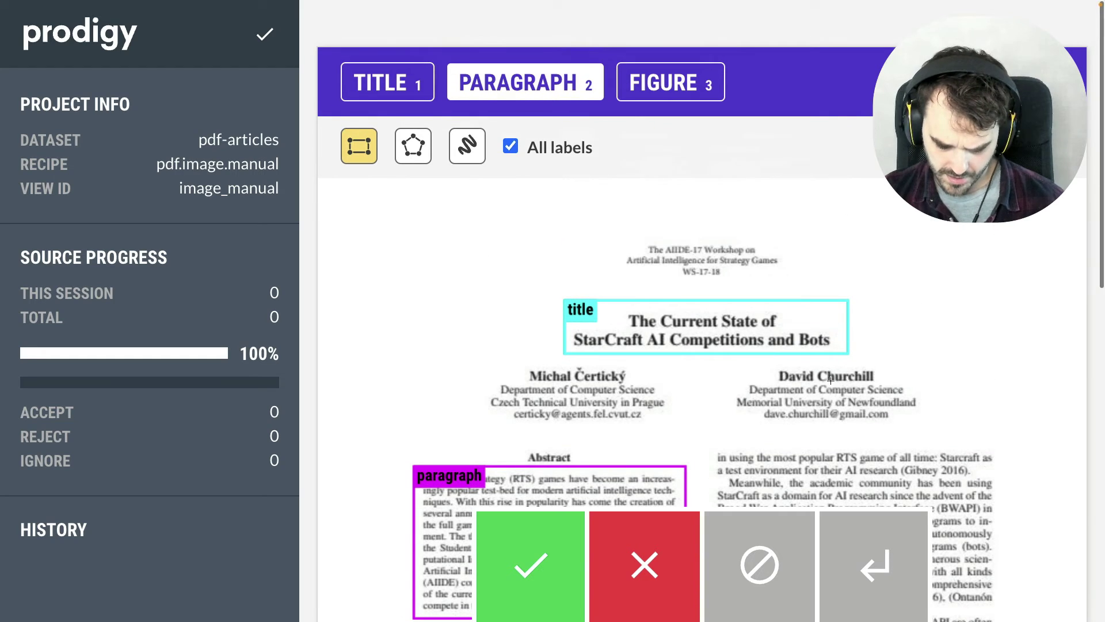
pyautogui.click(532, 565)
pyautogui.hotkey('ctrl', 's')
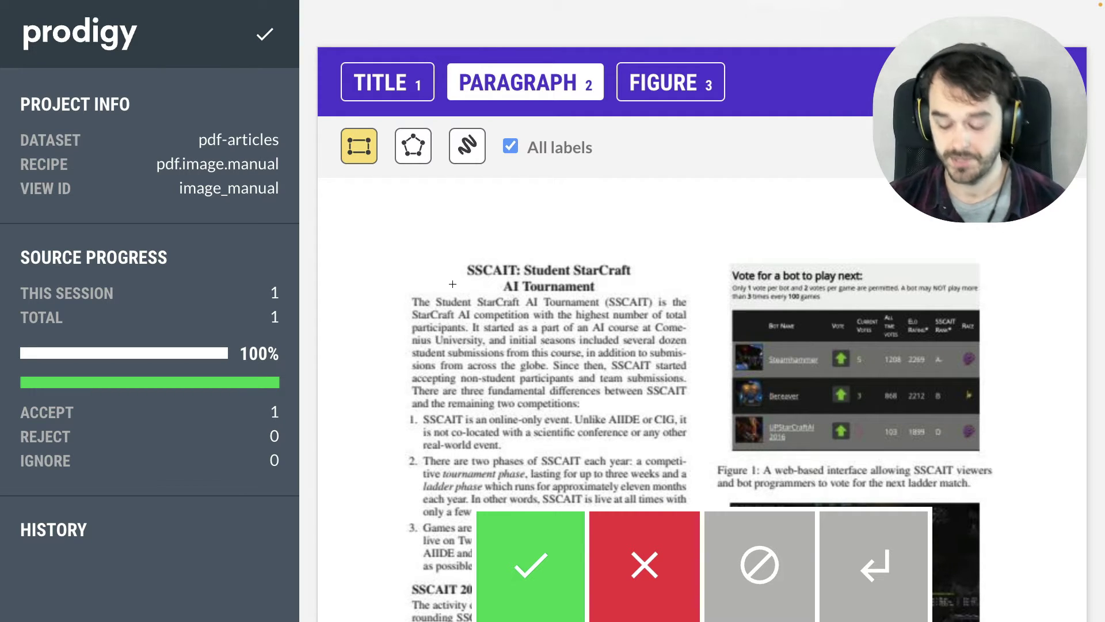
# - Switch to VS Code and enter python -m prodigy pdf.ocr.correct ocr-articles dataset:pdf-articles --label title,paragraph at the terminal prompt
pyautogui.press('super+Tab')
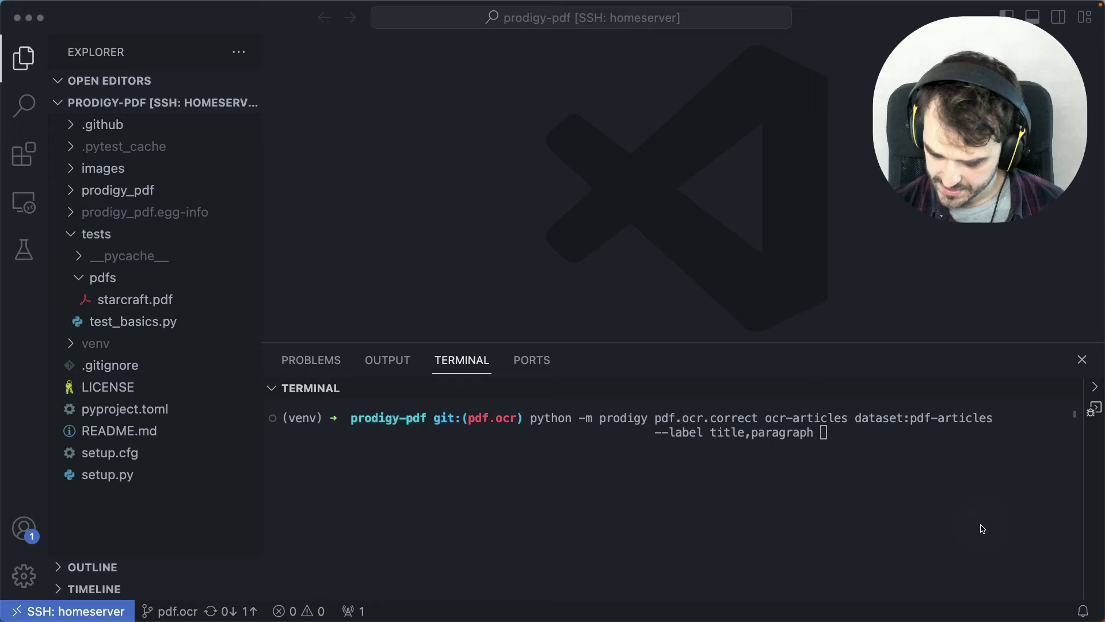
pyautogui.moveTo(905, 400)
pyautogui.mouseDown()
pyautogui.moveTo(987, 448)
pyautogui.moveTo(999, 396)
pyautogui.moveTo(871, 391)
pyautogui.mouseUp()
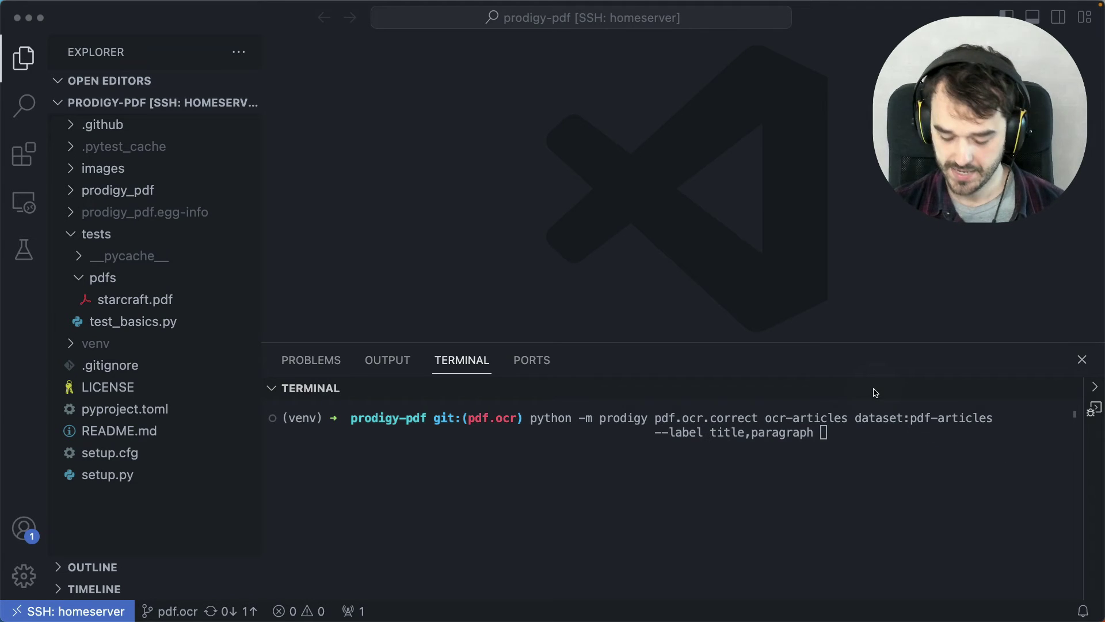
pyautogui.moveTo(673, 400)
pyautogui.mouseDown()
pyautogui.moveTo(675, 431)
pyautogui.moveTo(679, 398)
pyautogui.mouseUp()
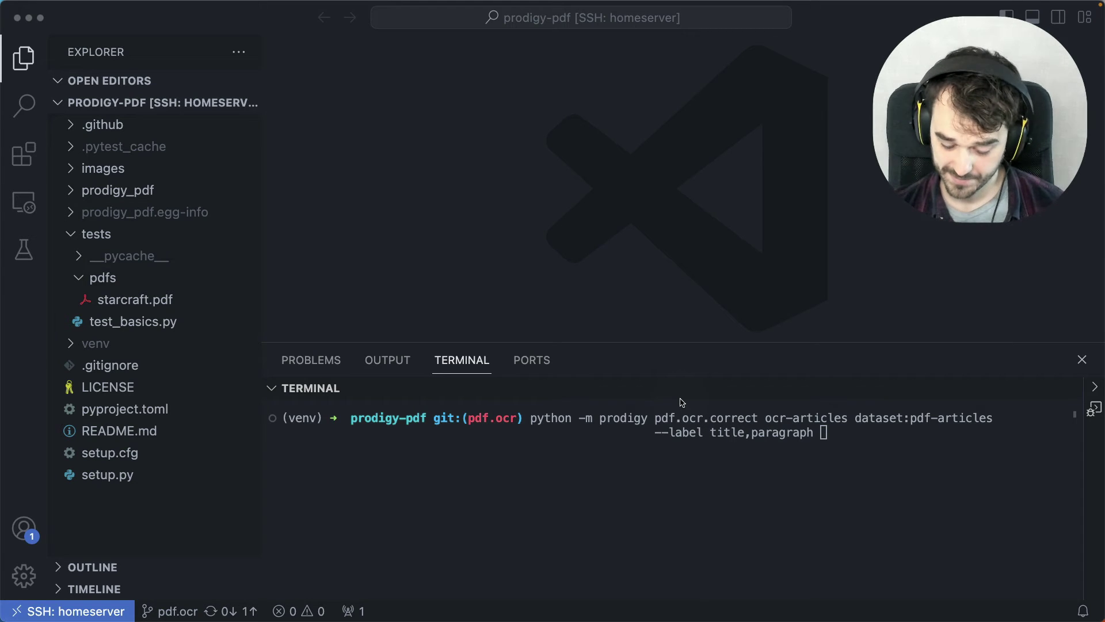
pyautogui.moveTo(647, 399)
pyautogui.mouseDown()
pyautogui.moveTo(646, 439)
pyautogui.moveTo(766, 442)
pyautogui.moveTo(773, 398)
pyautogui.moveTo(635, 401)
pyautogui.mouseUp()
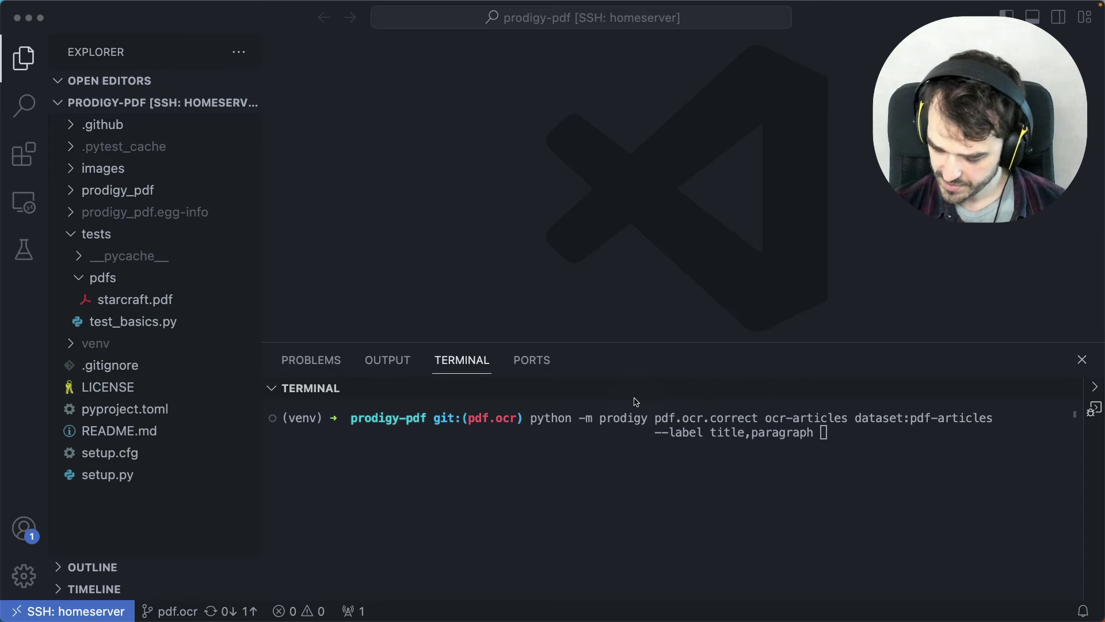
pyautogui.moveTo(758, 396)
pyautogui.mouseDown()
pyautogui.moveTo(871, 438)
pyautogui.moveTo(833, 396)
pyautogui.moveTo(755, 392)
pyautogui.mouseUp()
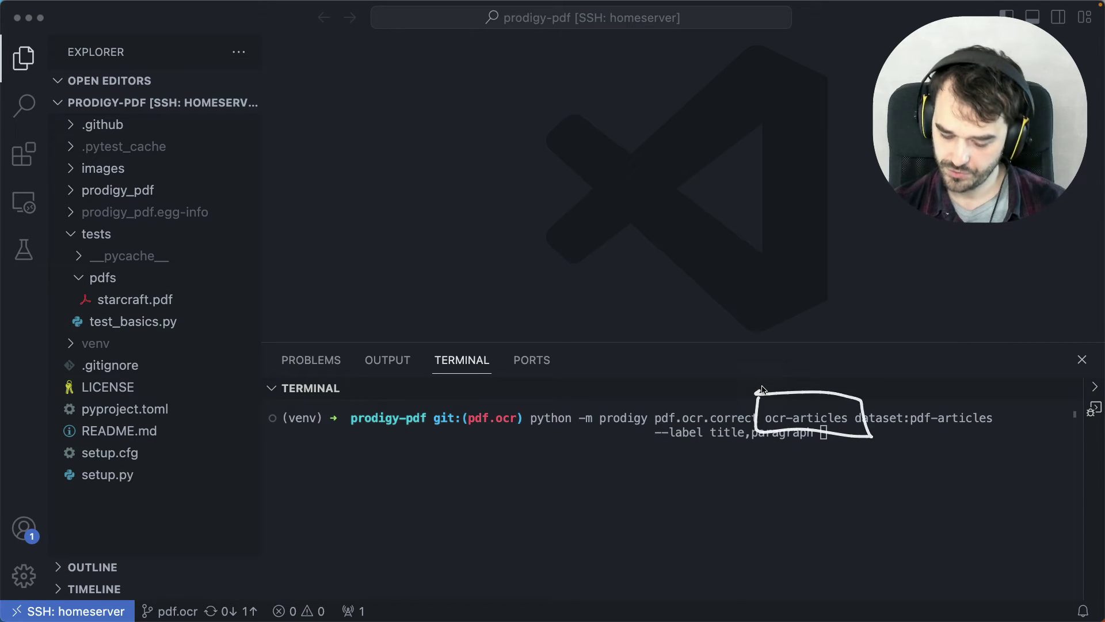
# - Run the entered pdf.ocr.correct command and open the Prodigy annotation page in the browser
pyautogui.moveTo(856, 403)
pyautogui.mouseDown()
pyautogui.moveTo(848, 429)
pyautogui.moveTo(991, 444)
pyautogui.moveTo(891, 389)
pyautogui.moveTo(819, 390)
pyautogui.mouseUp()
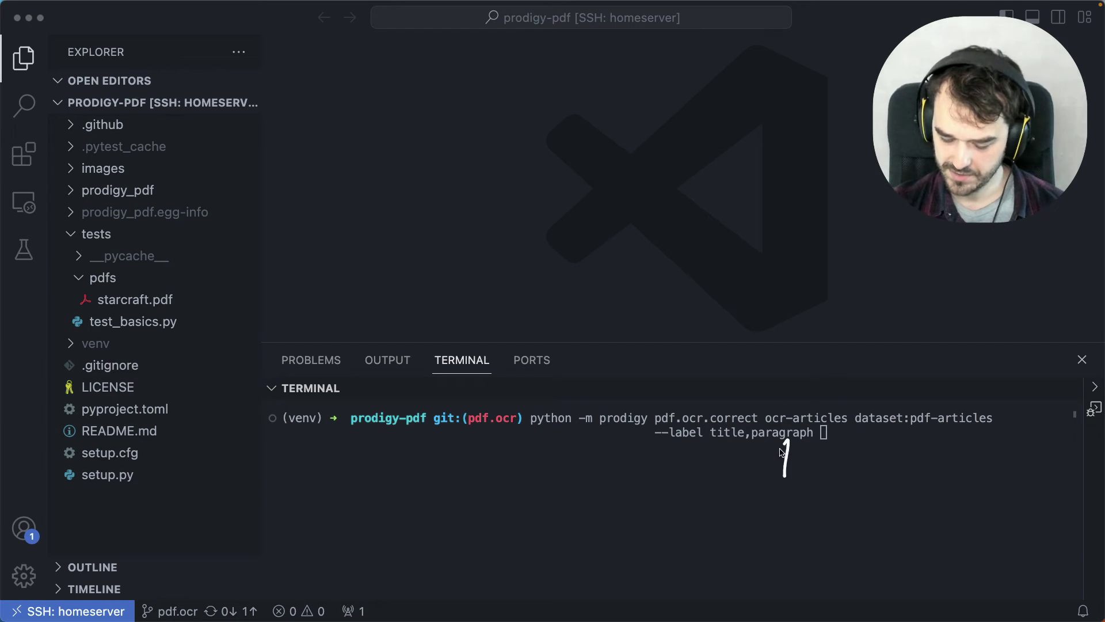
pyautogui.press('Return')
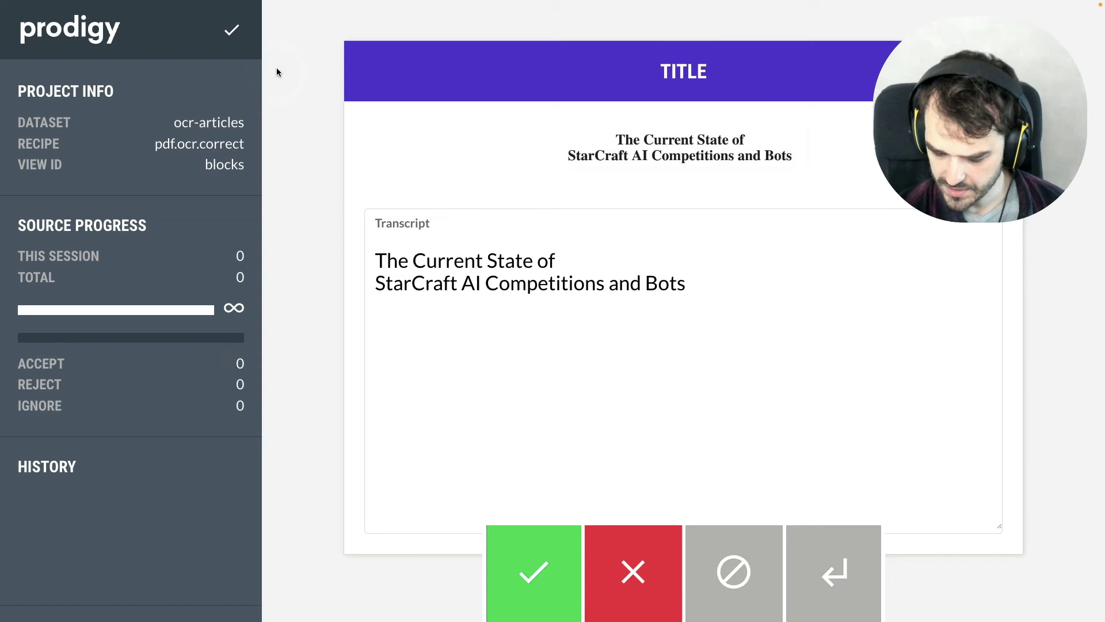
# - Compare the title's image with its OCR transcript and accept the transcript as it is
pyautogui.moveTo(276, 69)
pyautogui.mouseDown()
pyautogui.moveTo(335, 71)
pyautogui.moveTo(321, 88)
pyautogui.mouseUp()
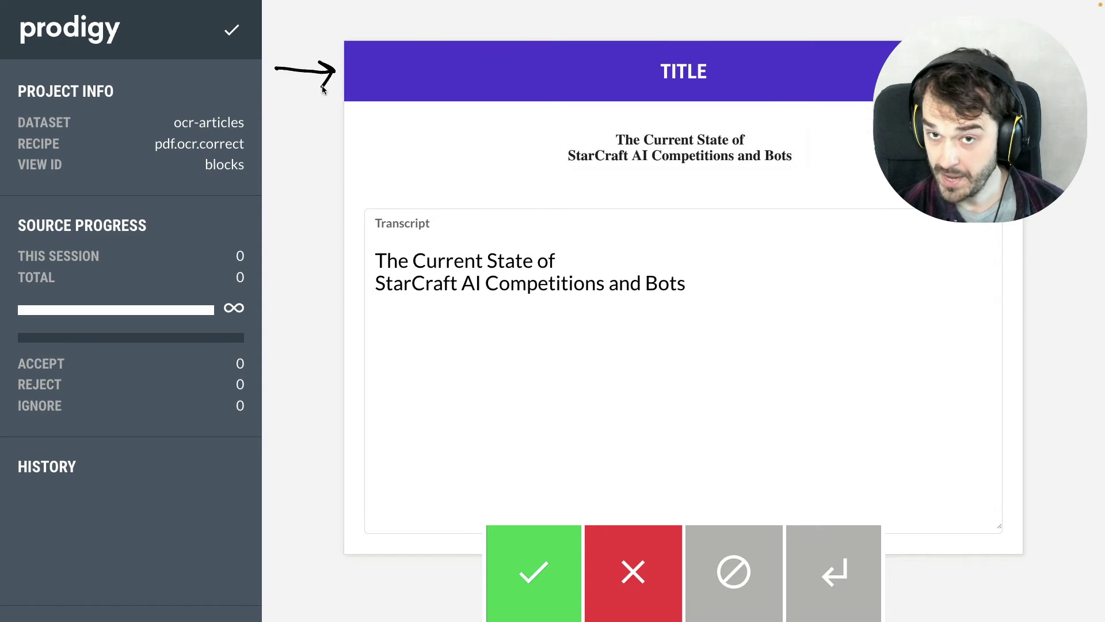
pyautogui.moveTo(546, 118)
pyautogui.mouseDown()
pyautogui.moveTo(585, 181)
pyautogui.moveTo(812, 194)
pyautogui.moveTo(820, 126)
pyautogui.moveTo(694, 106)
pyautogui.moveTo(573, 122)
pyautogui.moveTo(809, 122)
pyautogui.mouseUp()
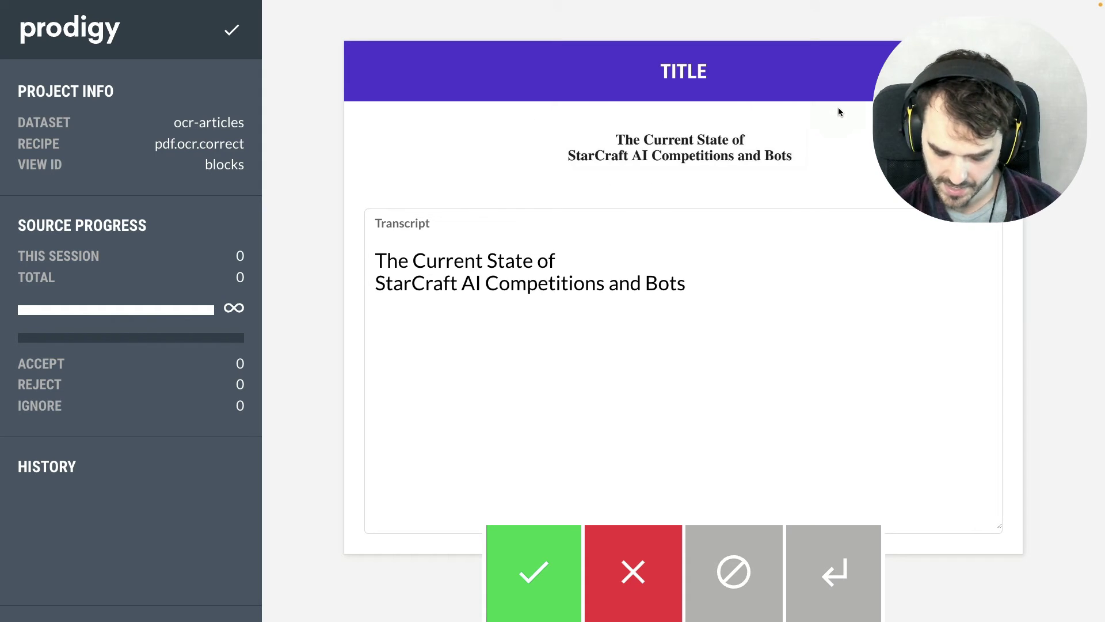
pyautogui.moveTo(471, 179)
pyautogui.mouseDown()
pyautogui.moveTo(468, 247)
pyautogui.moveTo(476, 238)
pyautogui.mouseUp()
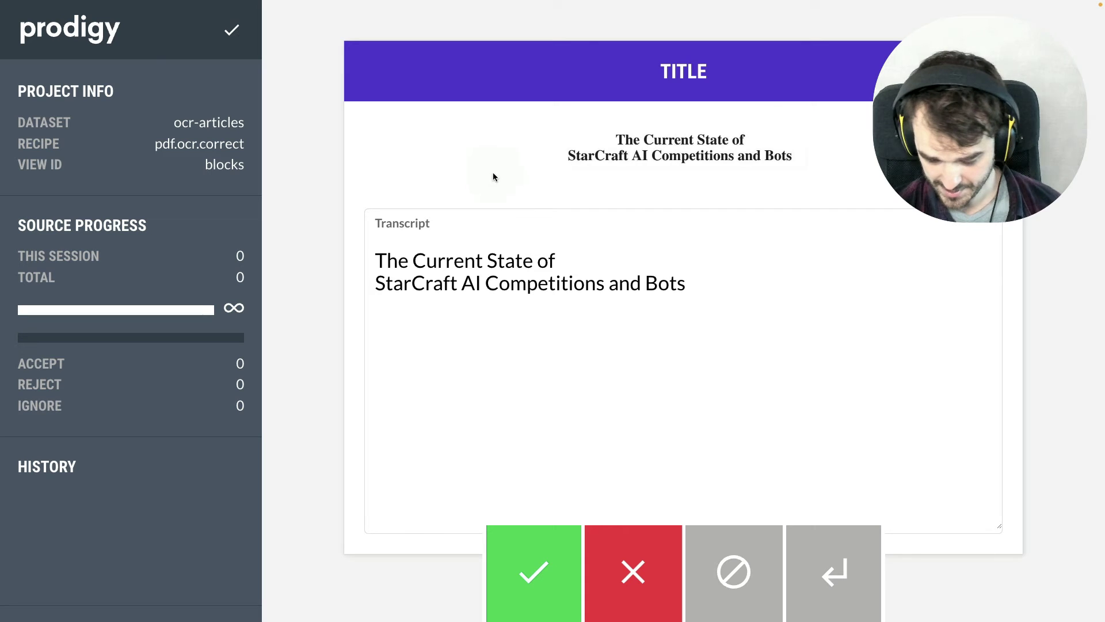
pyautogui.moveTo(497, 171); pyautogui.dragTo(501, 243)
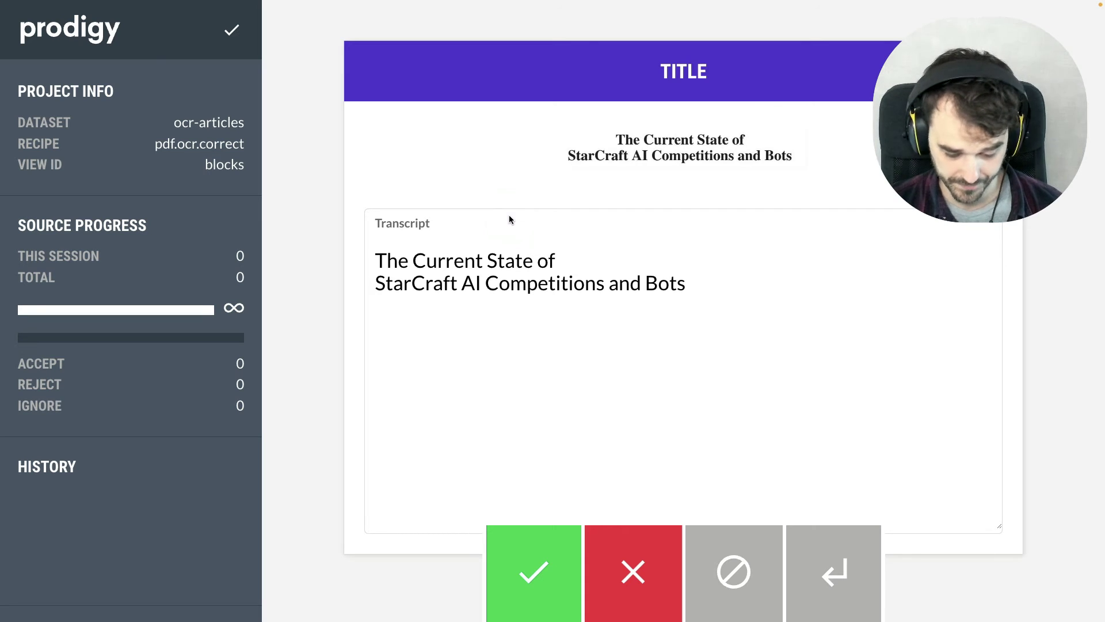
pyautogui.click(614, 268)
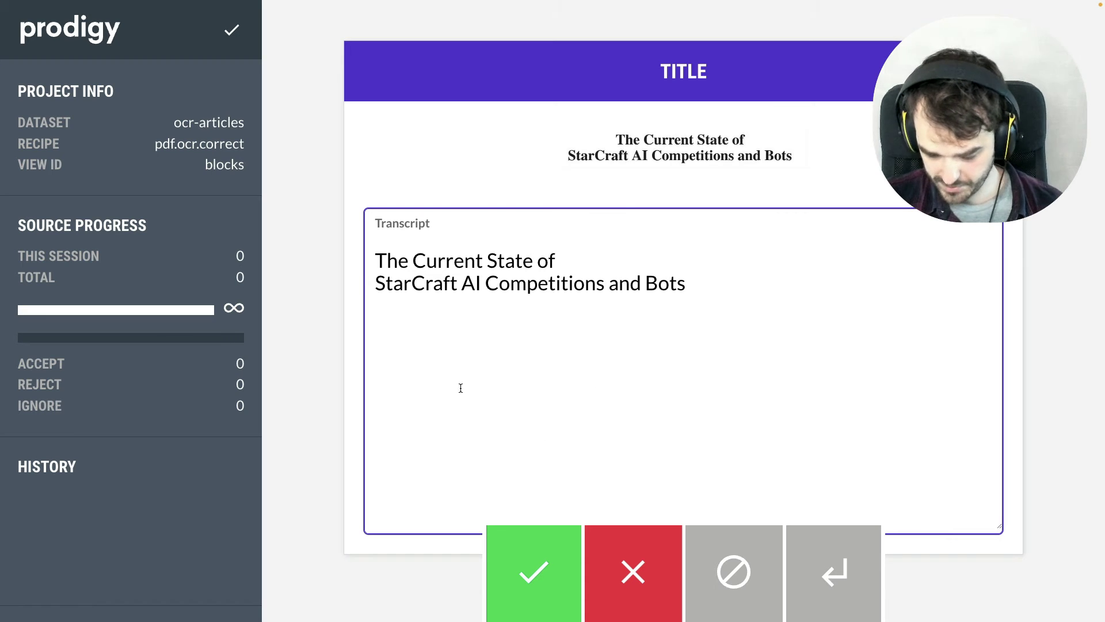
pyautogui.click(539, 555)
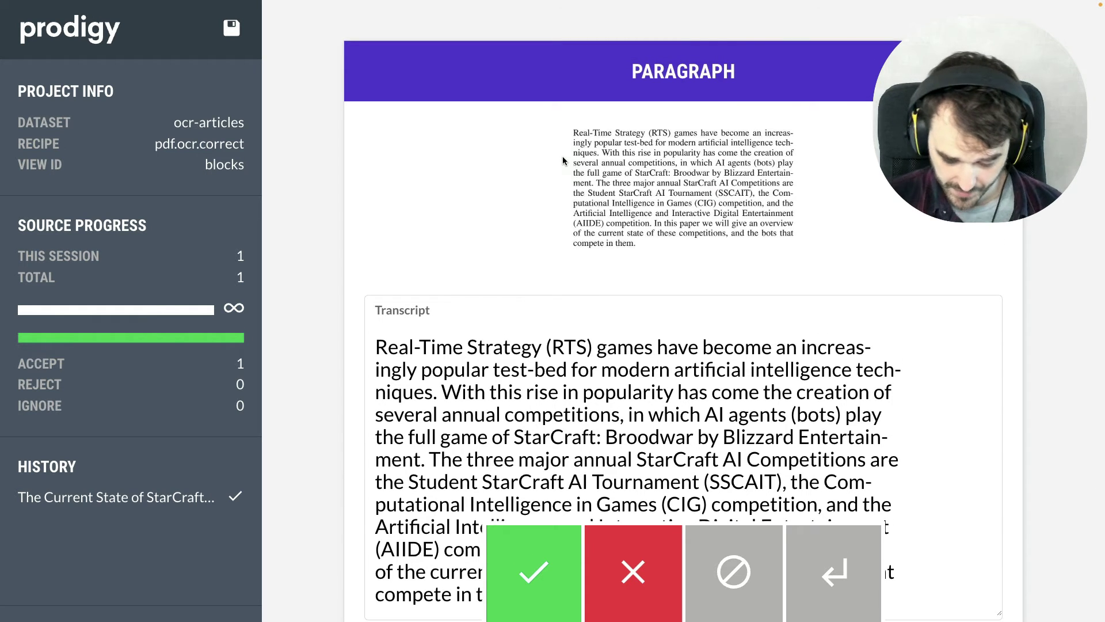
# - Compare the paragraph's OCR transcript with its source image, checking the words hyphenated across line ends
pyautogui.scroll(-2, 336, 286)
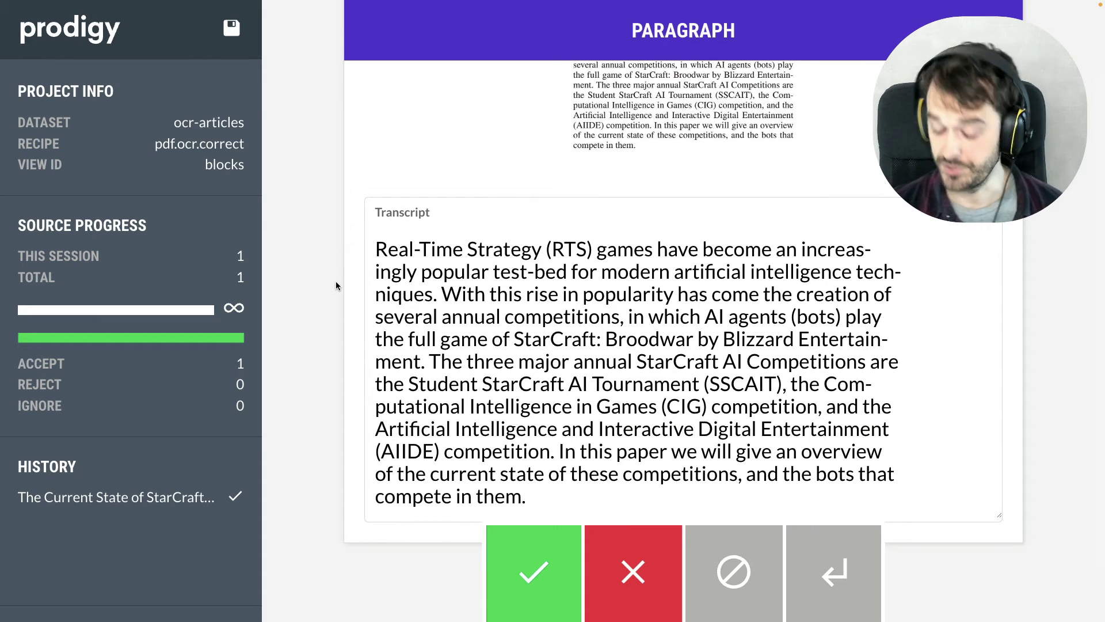
pyautogui.scroll(2, 337, 286)
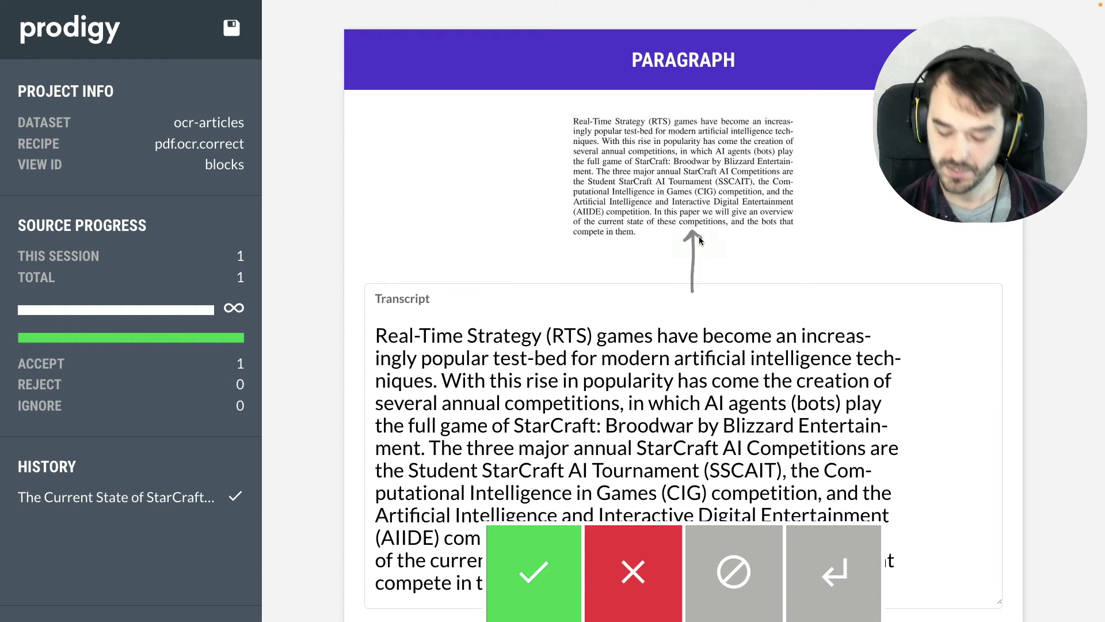
pyautogui.scroll(-1, 354, 196)
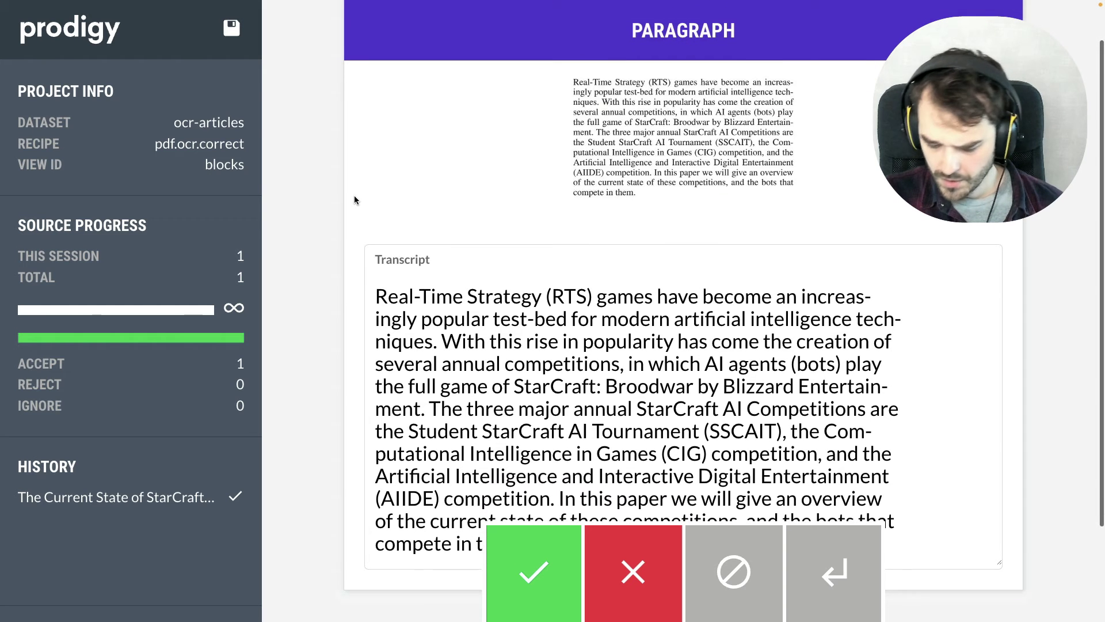
pyautogui.scroll(1, 355, 200)
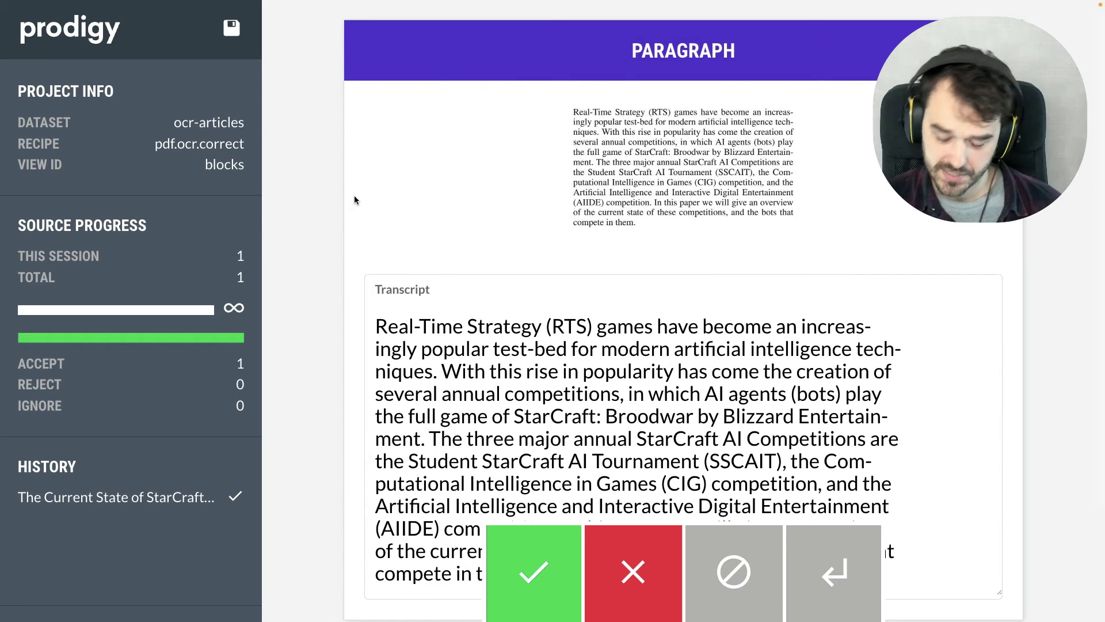
pyautogui.scroll(-1, 355, 198)
pyautogui.scroll(1, 355, 198)
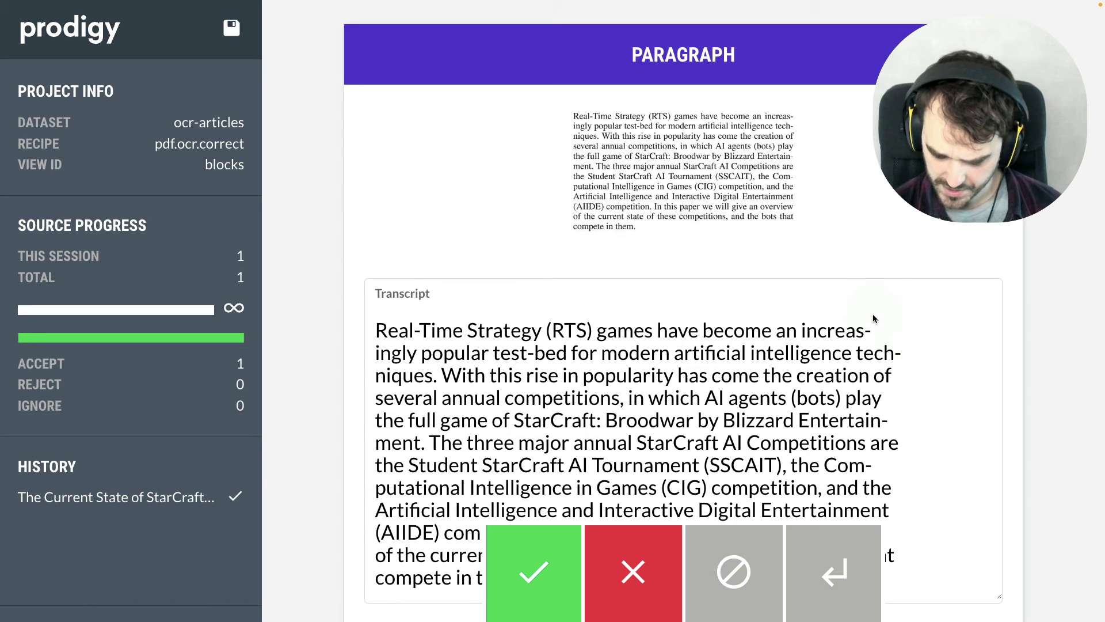
pyautogui.moveTo(917, 342)
pyautogui.mouseDown()
pyautogui.moveTo(913, 351)
pyautogui.moveTo(908, 330)
pyautogui.mouseUp()
pyautogui.moveTo(890, 406)
pyautogui.mouseDown()
pyautogui.moveTo(896, 423)
pyautogui.moveTo(874, 451)
pyautogui.mouseUp()
# - Join the split word "increas-" and "ingly" into "increasingly" in the paragraph transcript by removing the hyphen and line break
pyautogui.click(874, 354)
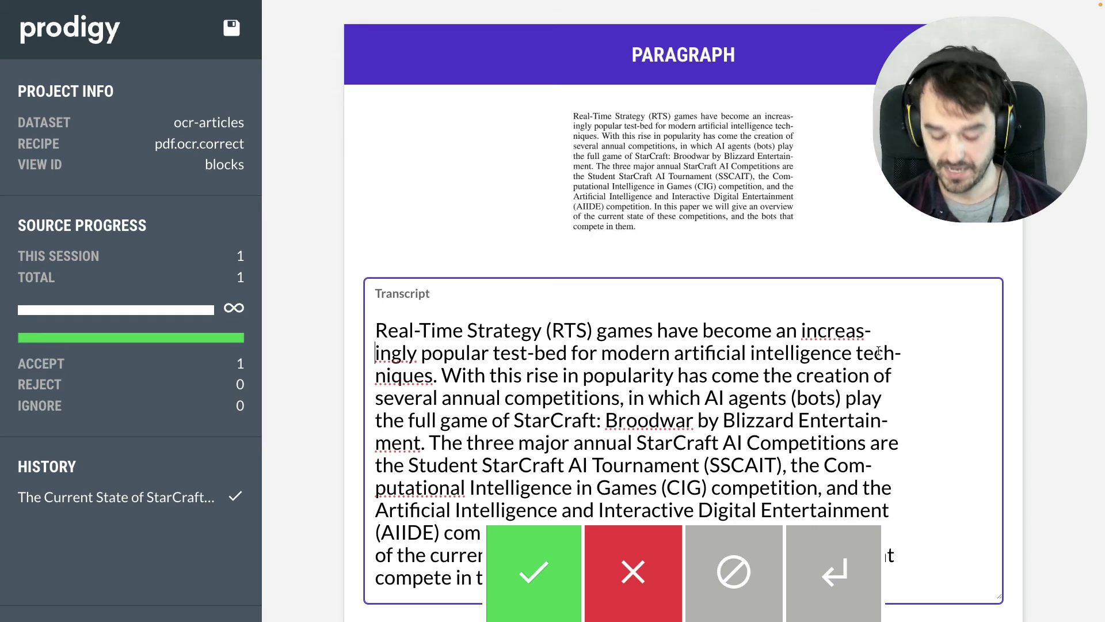
pyautogui.press('Escape')
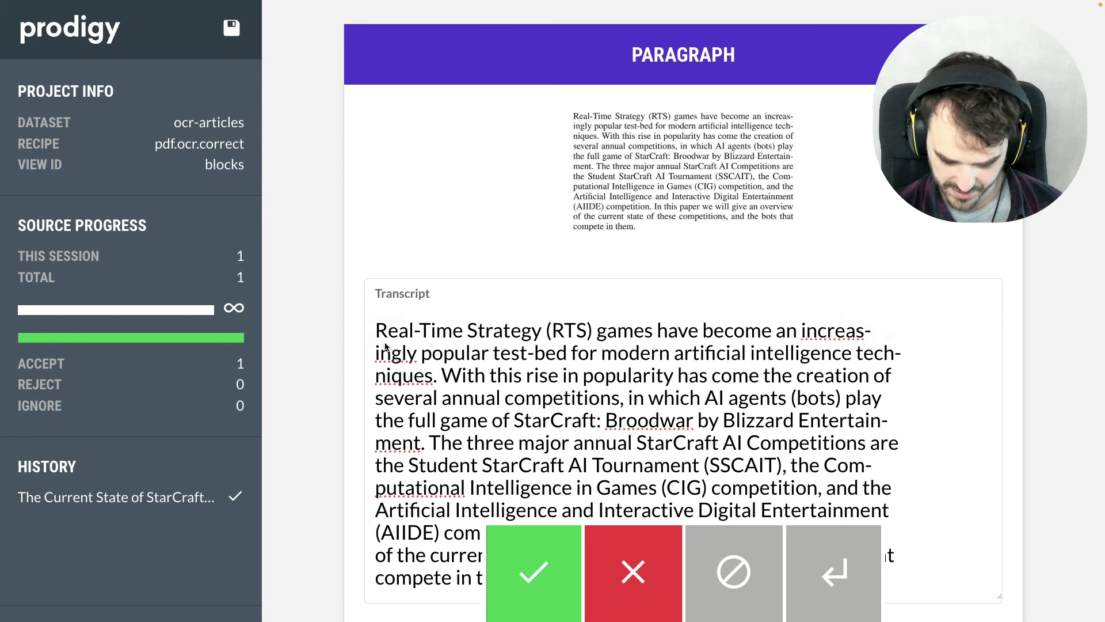
pyautogui.click(363, 341)
pyautogui.press('BackSpace')
pyautogui.press('BackSpace')
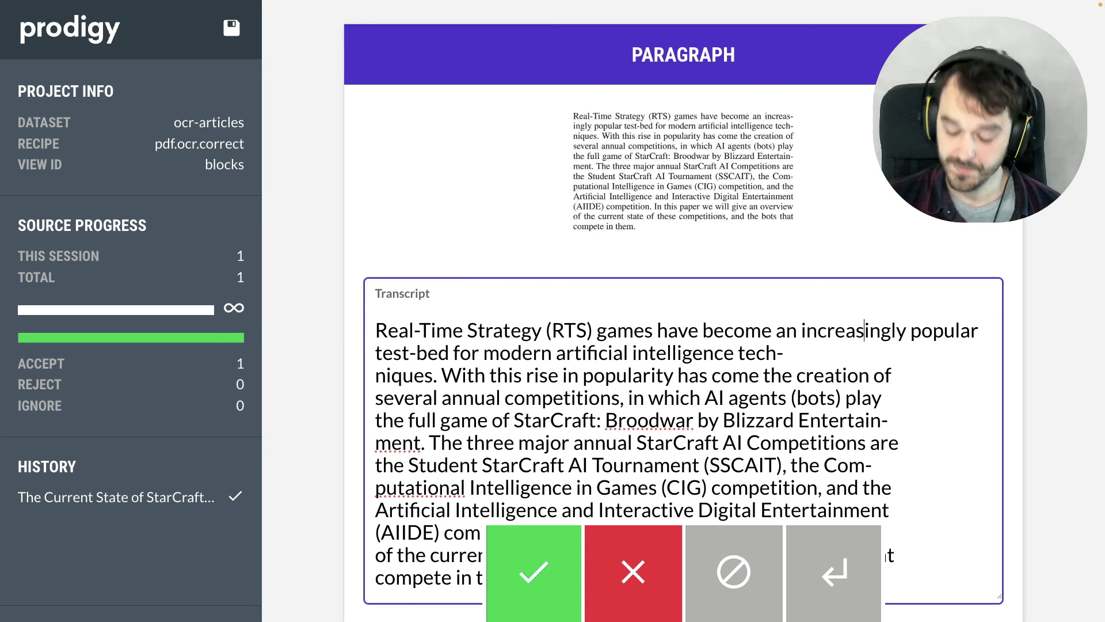
# - Save the accepted annotation to the ocr-articles dataset and stop the Prodigy server in the VS Code terminal
pyautogui.click(296, 99)
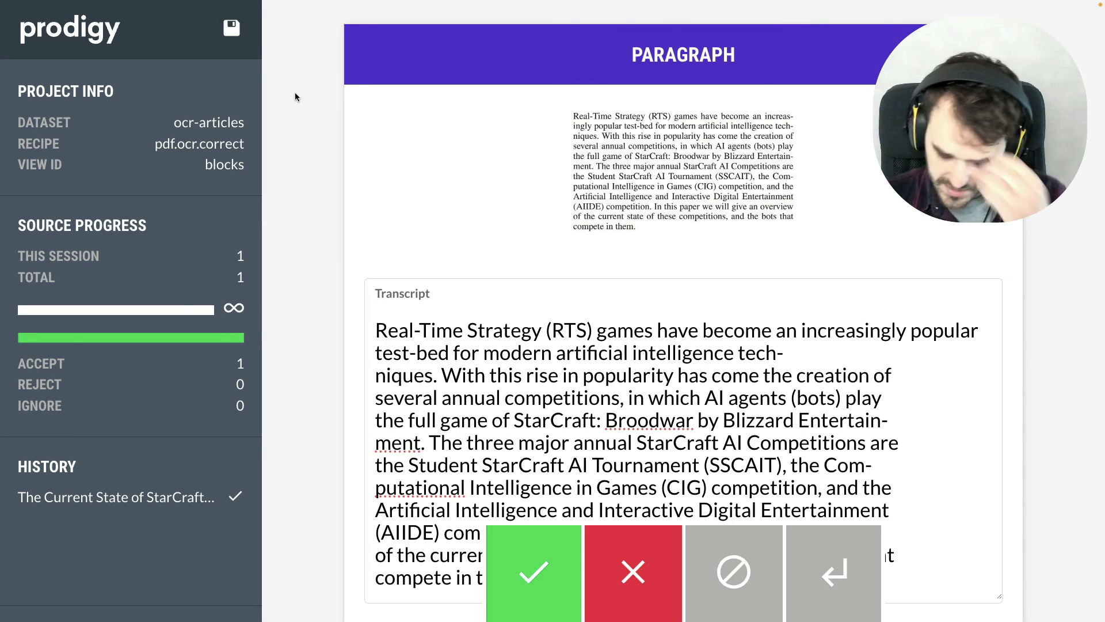
pyautogui.click(231, 30)
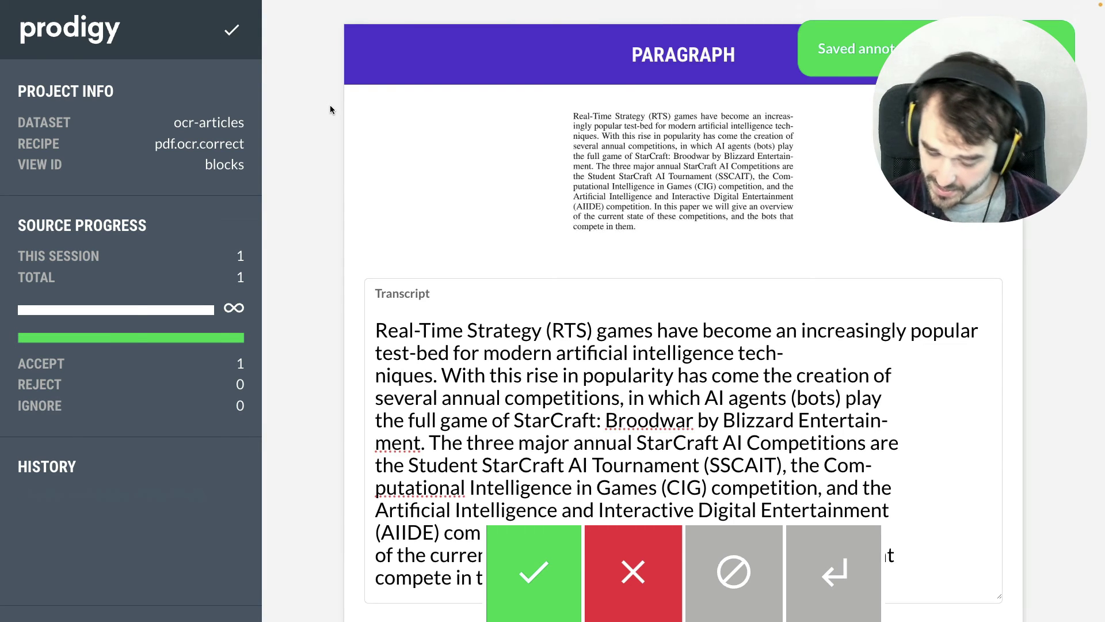
pyautogui.press('super+Tab')
pyautogui.hotkey('ctrl', 'c')
pyautogui.hotkey('ctrl', 'c')
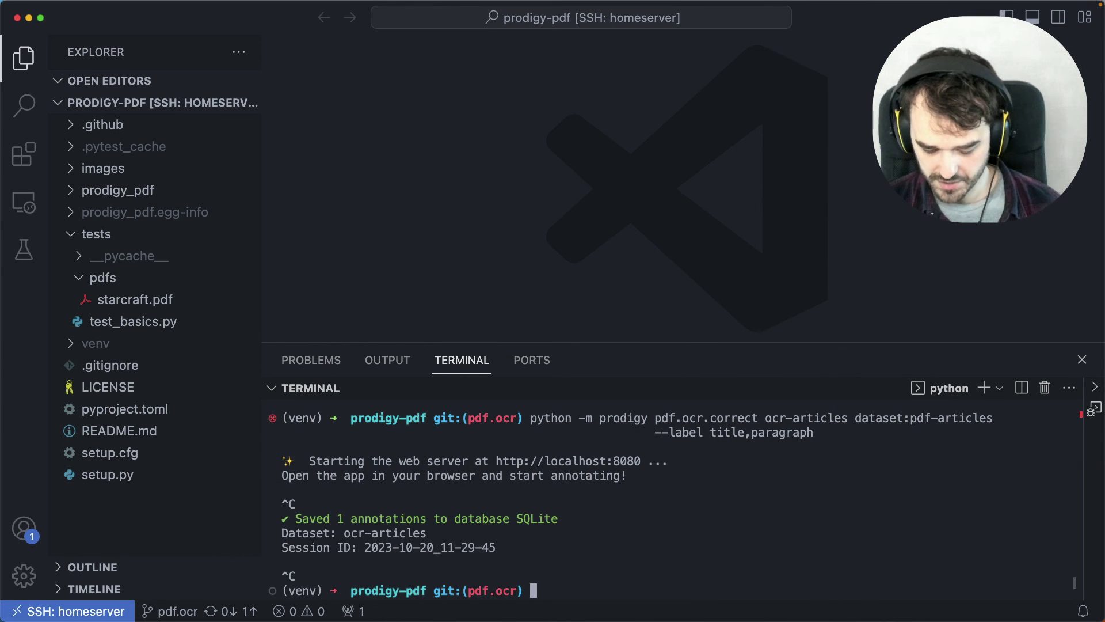
# - Clear the terminal, rerun the previous pdf.ocr.correct command with --fold-dashes added, and return to Prodigy in the browser
pyautogui.hotkey('ctrl', 'l')
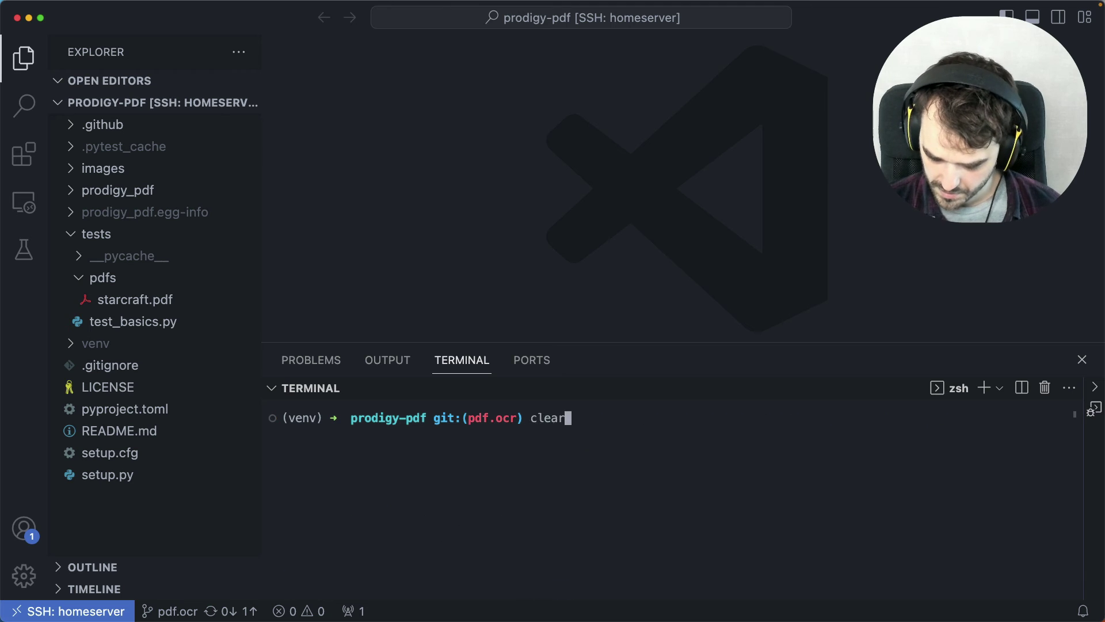
pyautogui.press('Up')
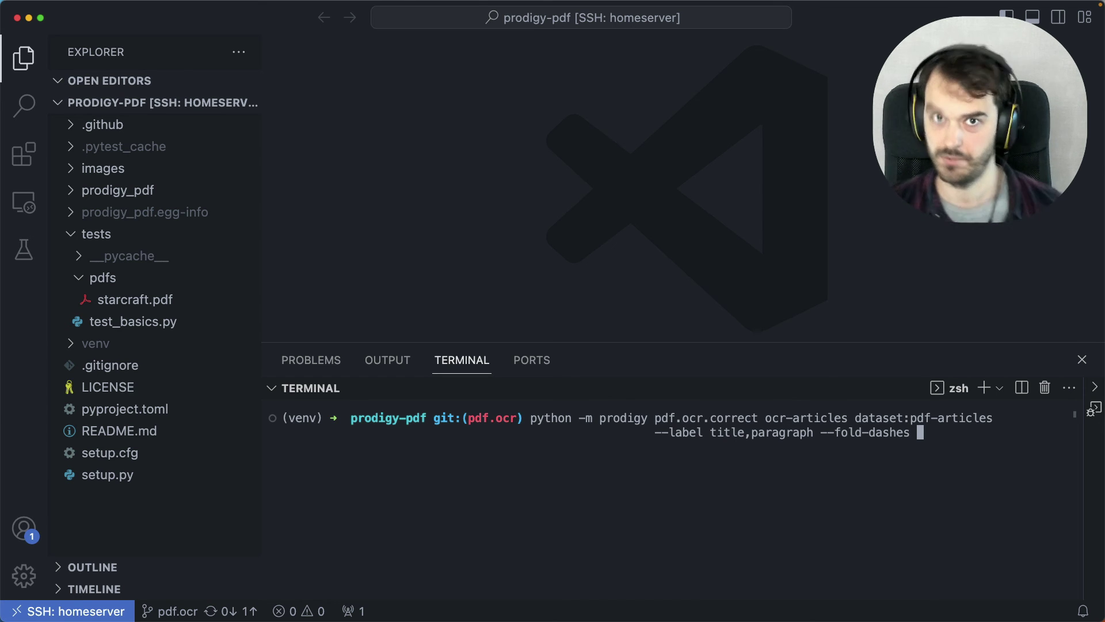
pyautogui.press('Return')
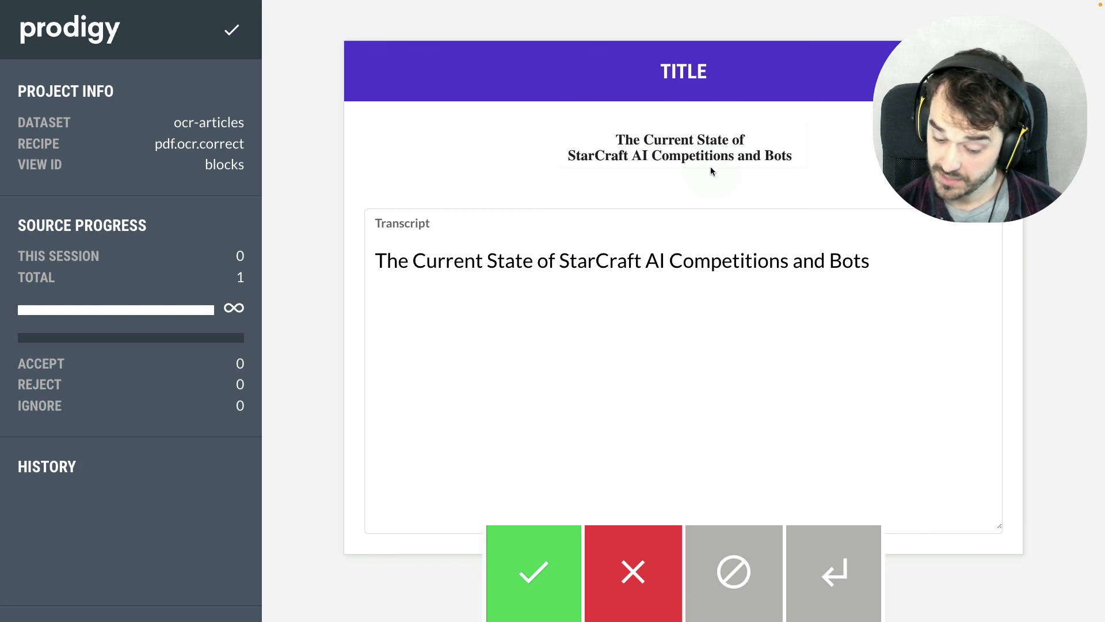
# - Check the title's folded transcript against its image and accept it
pyautogui.moveTo(558, 124)
pyautogui.mouseDown()
pyautogui.moveTo(832, 207)
pyautogui.moveTo(585, 120)
pyautogui.mouseUp()
pyautogui.moveTo(710, 171); pyautogui.dragTo(709, 248)
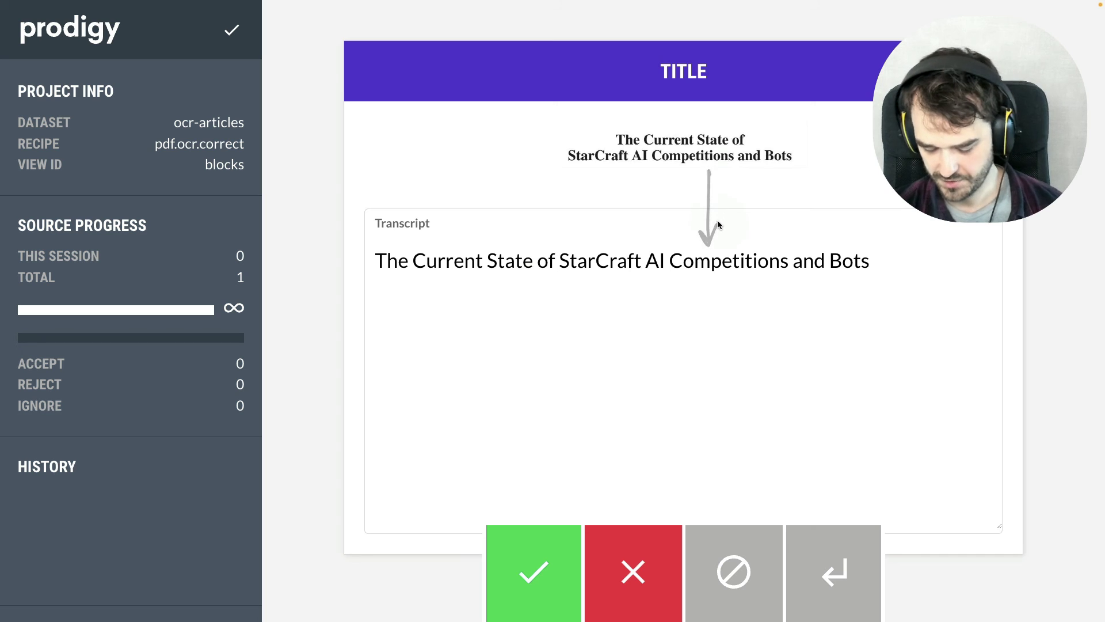
pyautogui.moveTo(760, 135)
pyautogui.mouseDown()
pyautogui.moveTo(749, 144)
pyautogui.moveTo(769, 132)
pyautogui.mouseUp()
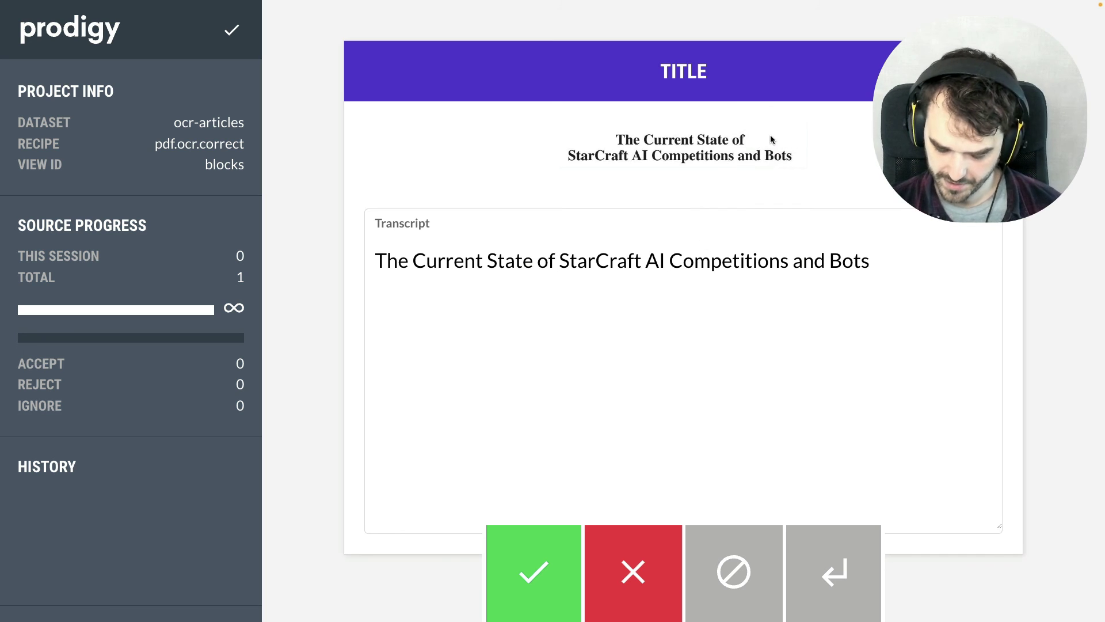
pyautogui.press('a')
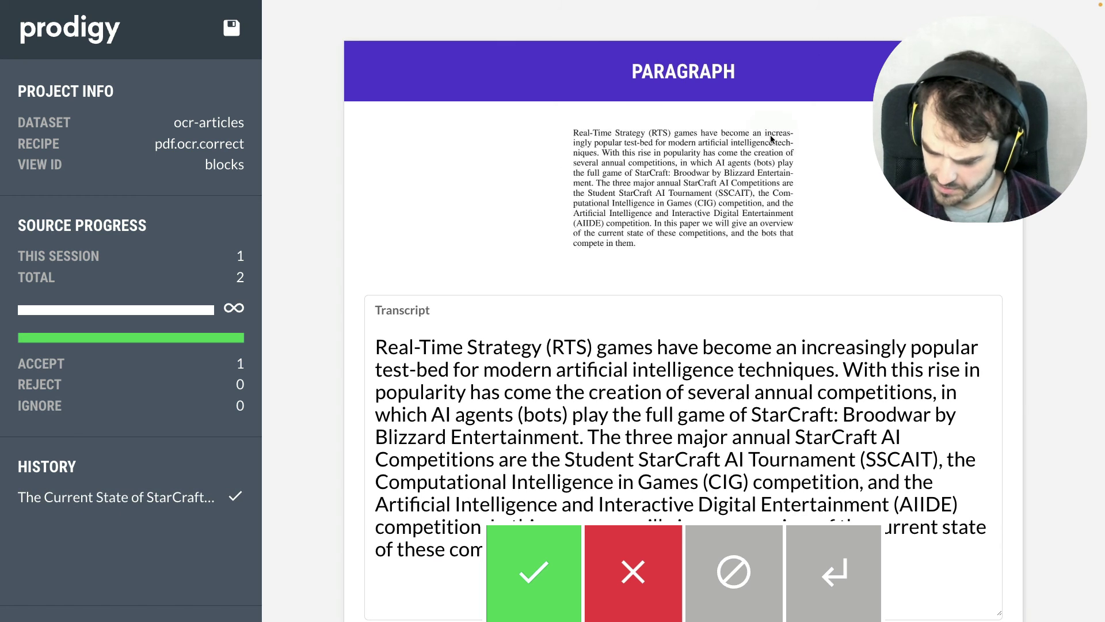
# - Examine the whole folded paragraph transcript against its source image, especially the words hyphenated at line ends
pyautogui.moveTo(788, 126); pyautogui.dragTo(792, 127)
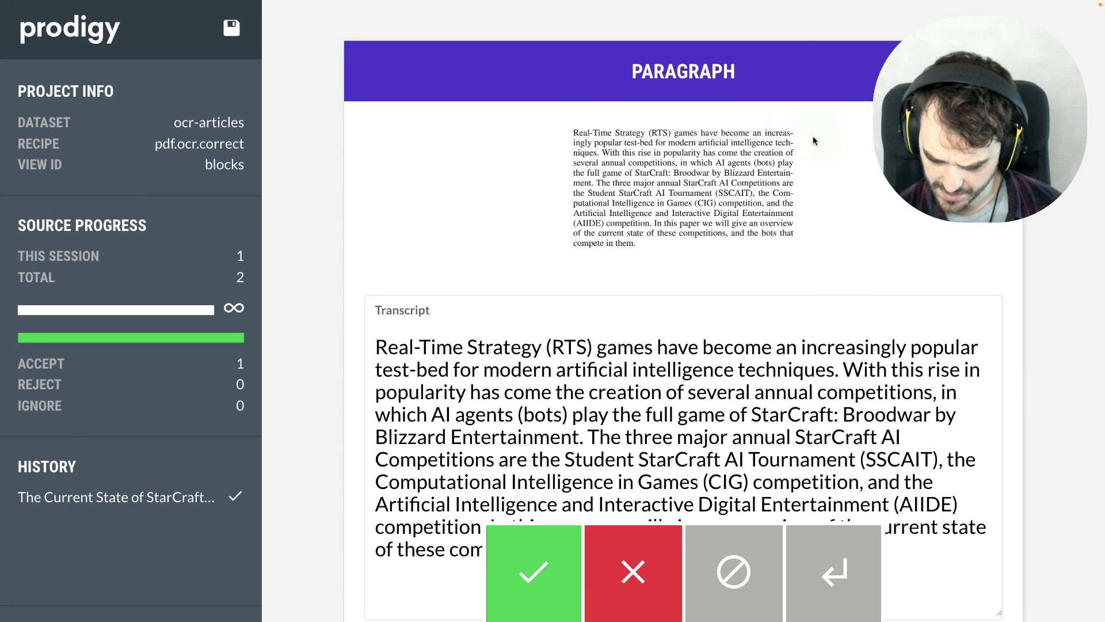
pyautogui.moveTo(911, 282); pyautogui.dragTo(914, 313)
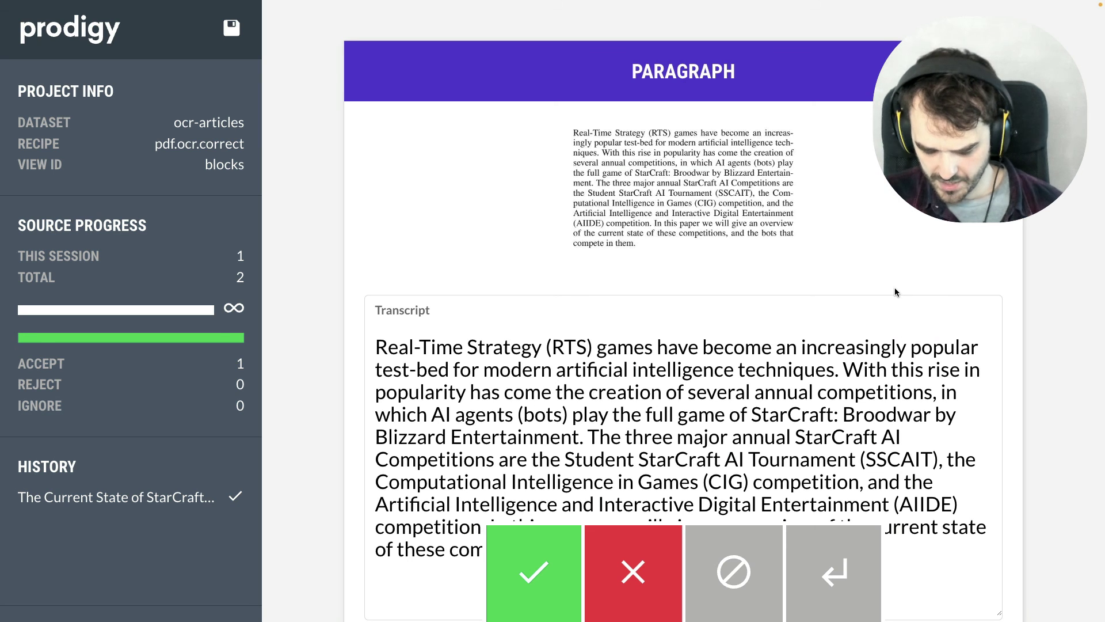
pyautogui.scroll(-3, 894, 287)
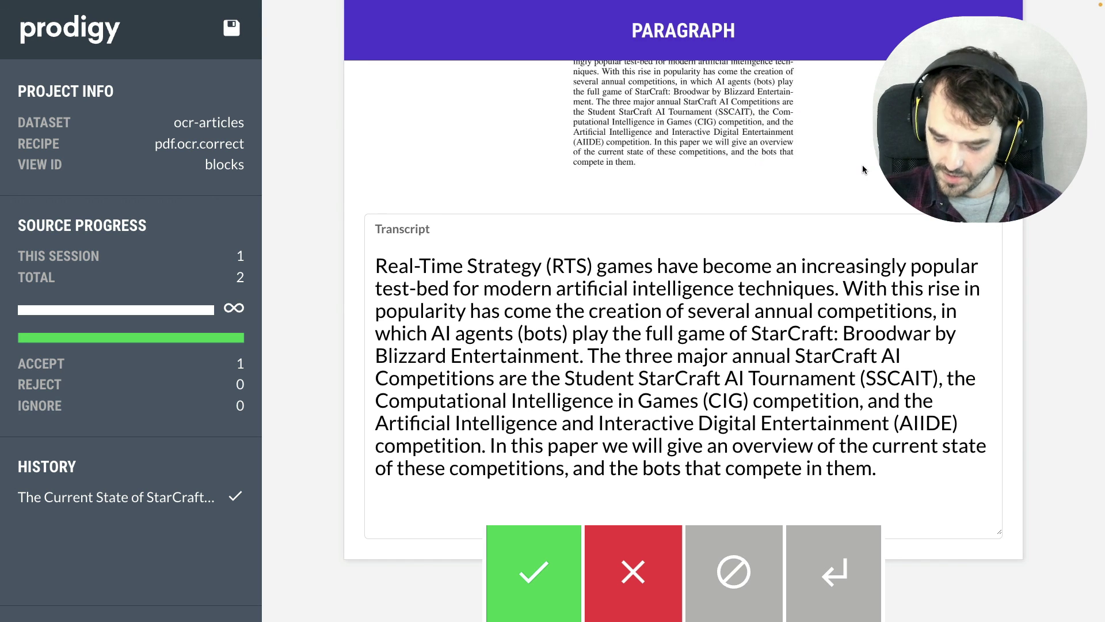
pyautogui.scroll(2, 862, 165)
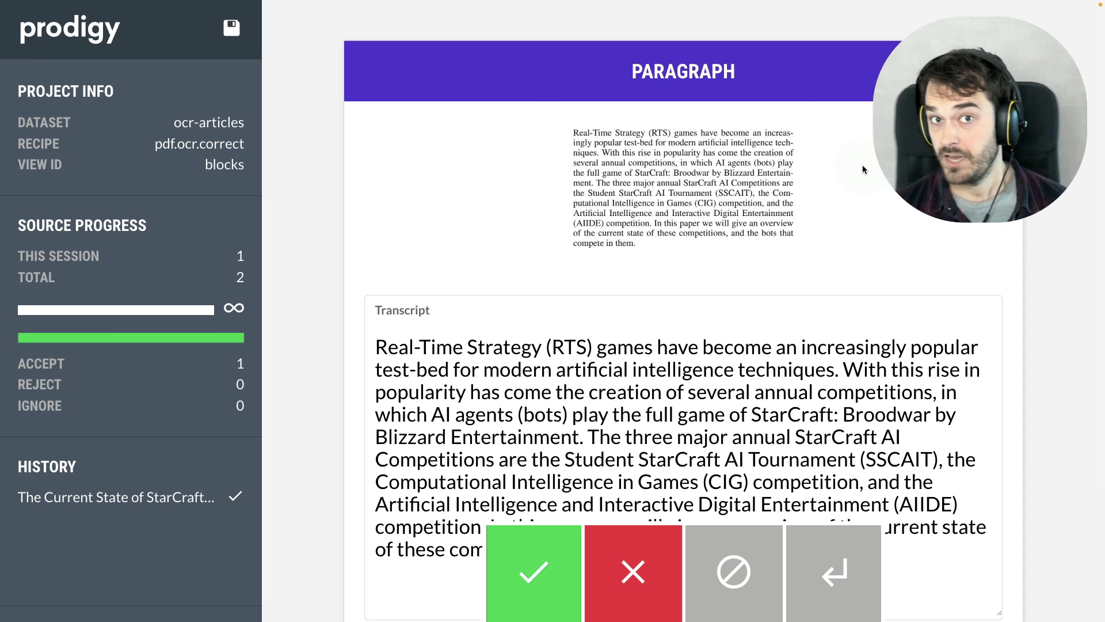